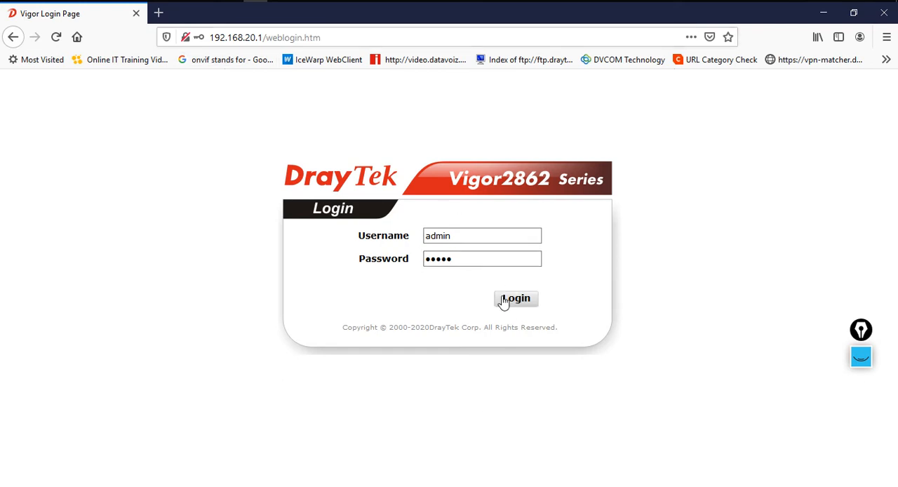
Log in to the router's web interface and dismiss the default-password warning
left_click(533, 305)
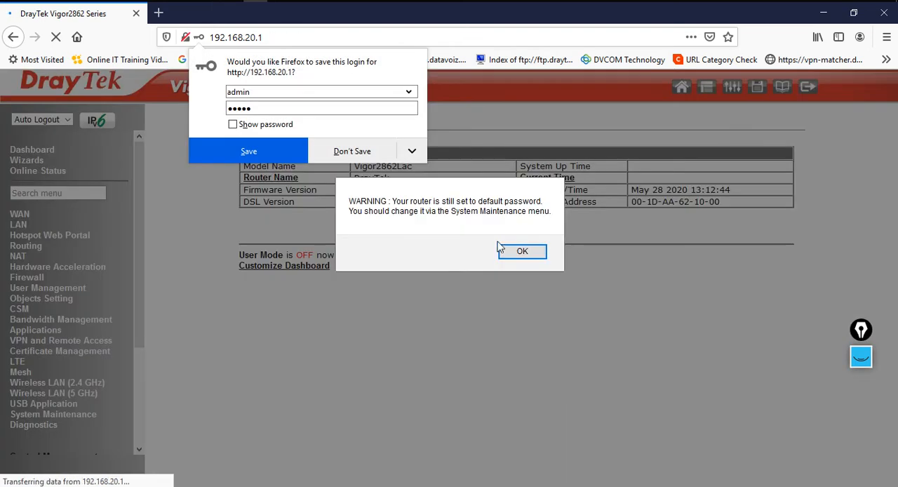
left_click(525, 255)
scroll(343, 203, "down", 4)
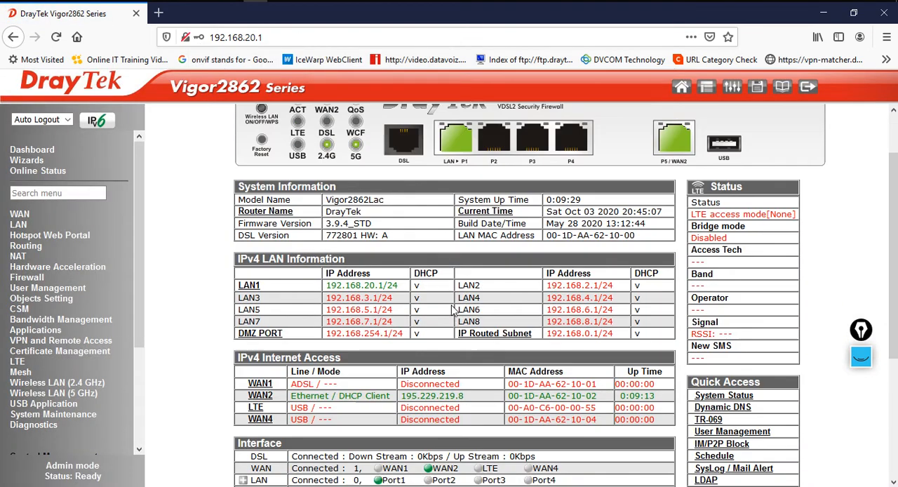
Review the LAN IP addressing and the WAN2 internet access details on the dashboard and WAN pages
left_click_drag(328, 215, 396, 218)
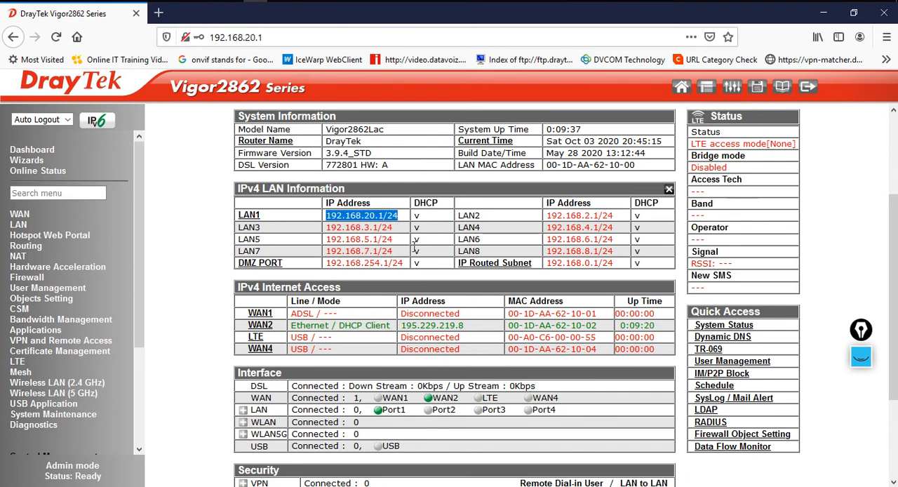
left_click_drag(405, 325, 458, 338)
left_click(19, 214)
left_click(44, 236)
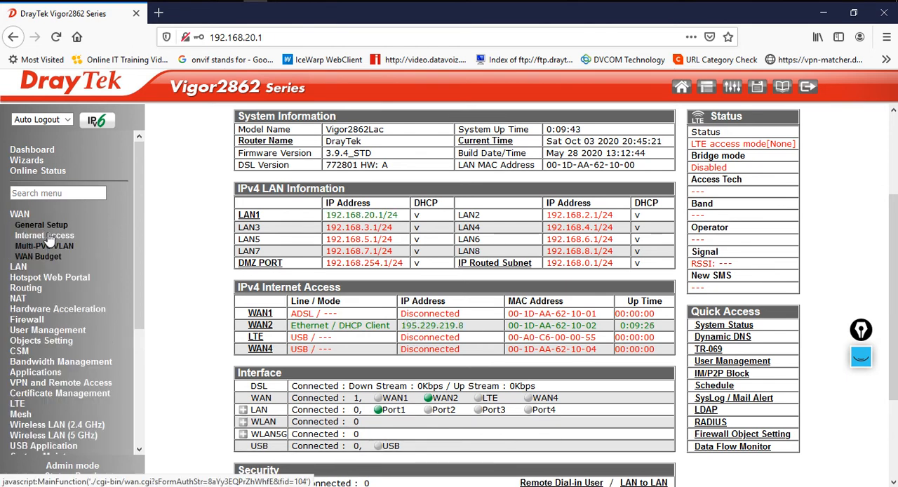
left_click(675, 198)
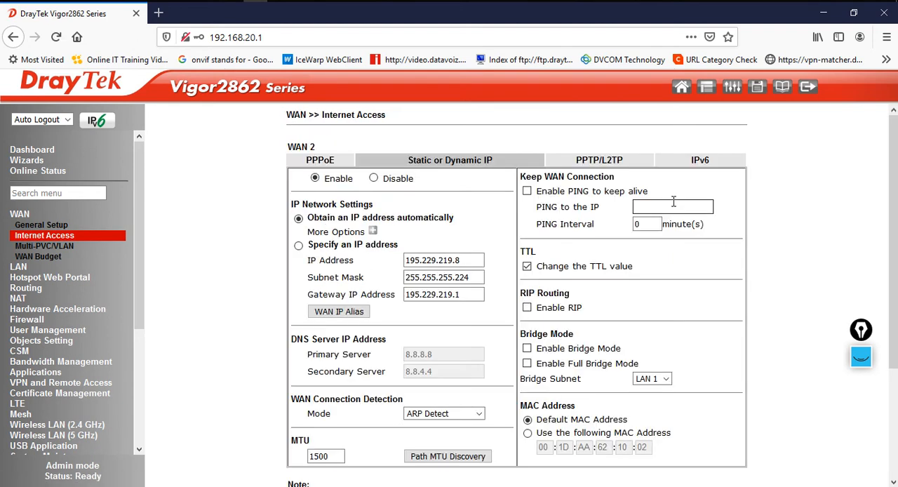
left_click_drag(312, 217, 452, 218)
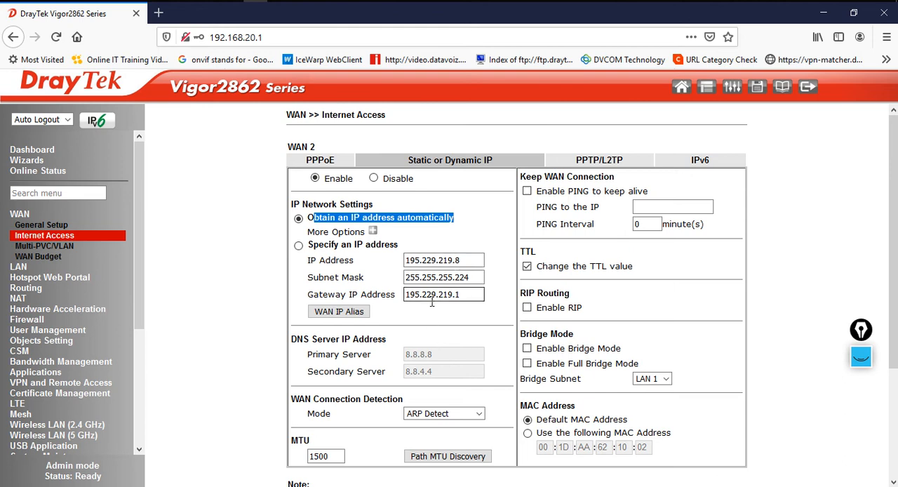
left_click(62, 238)
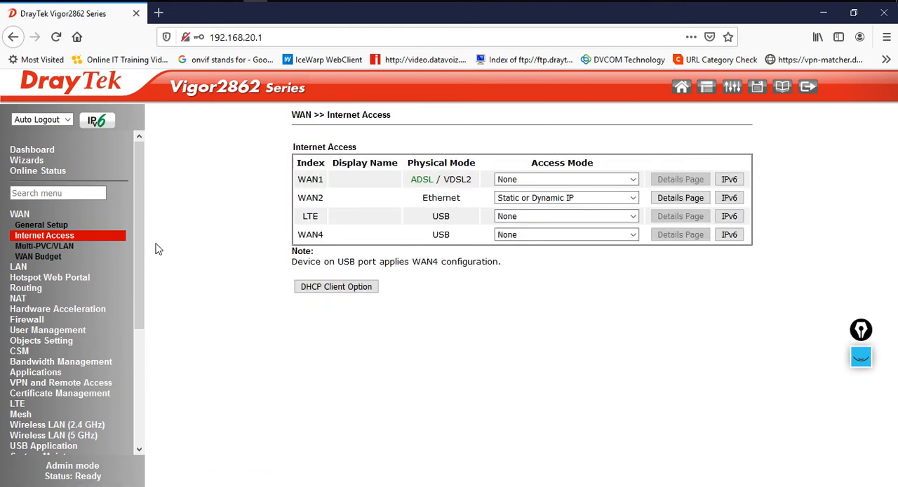
Open the LAN to LAN profiles page under VPN and Remote Access
scroll(140, 236, "down", 2)
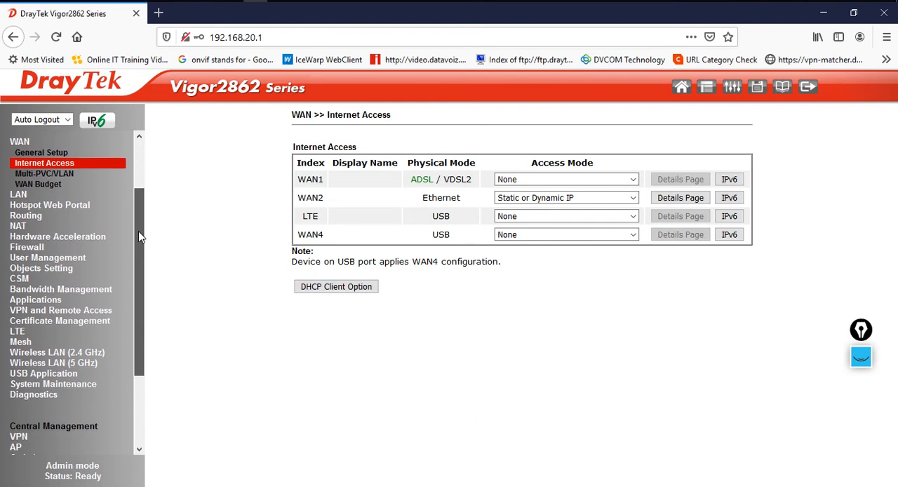
left_click(74, 310)
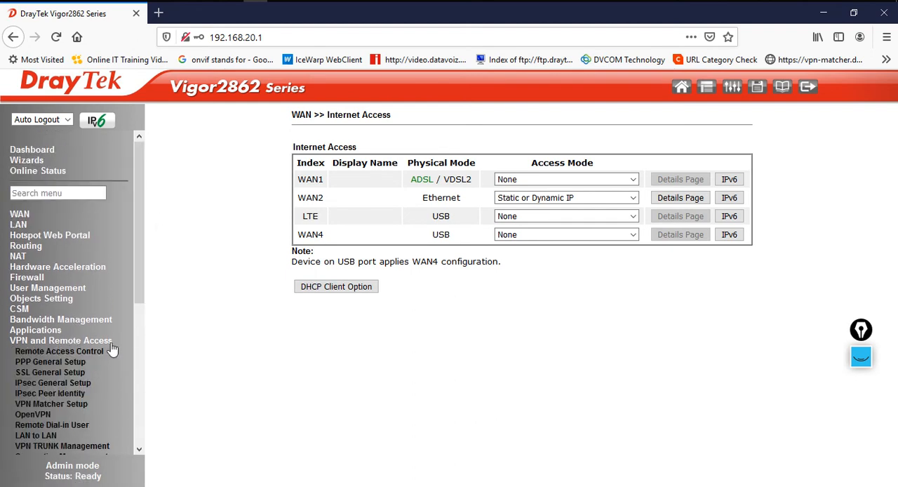
left_click_drag(134, 255, 134, 299)
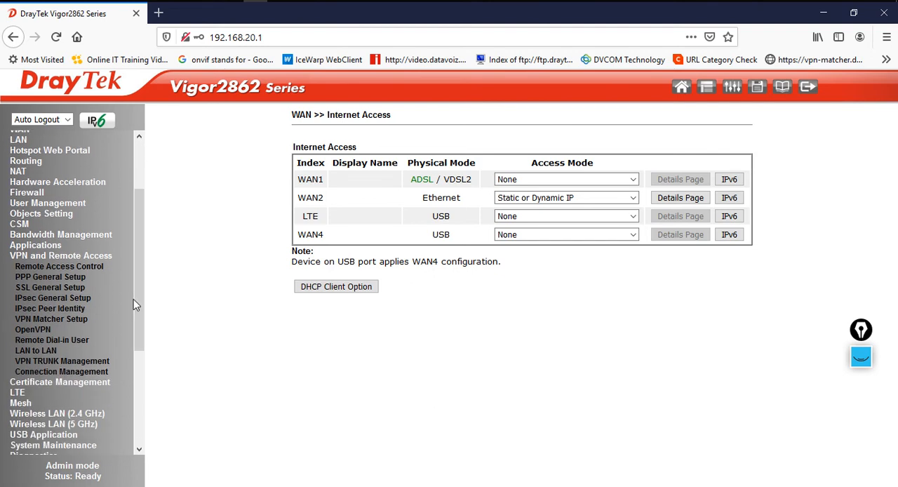
left_click(43, 352)
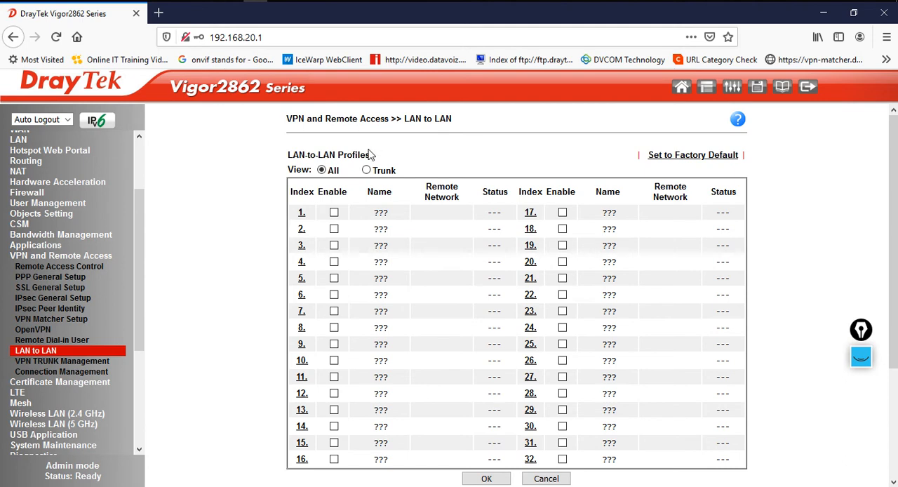
Switch to Notepad, review the noted Phase 1 VPN parameters, and edit the noted pre-shared key
key("alt+Tab")
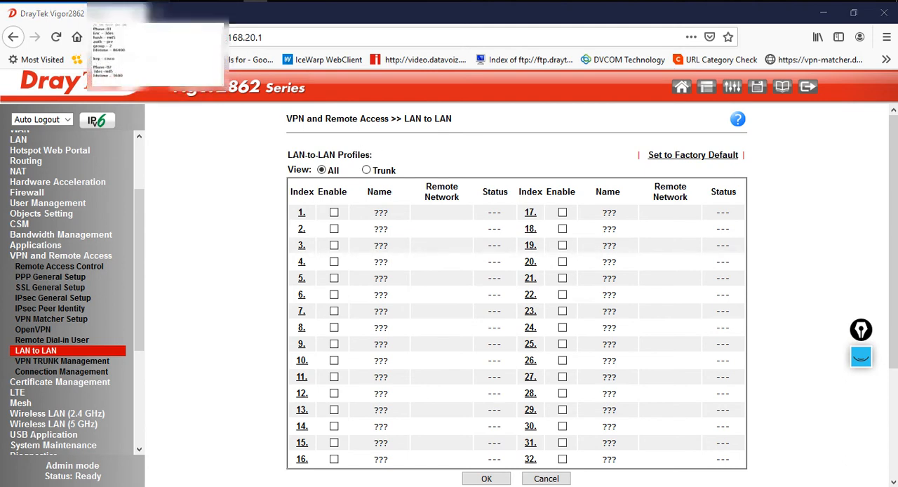
left_click_drag(339, 267, 213, 267)
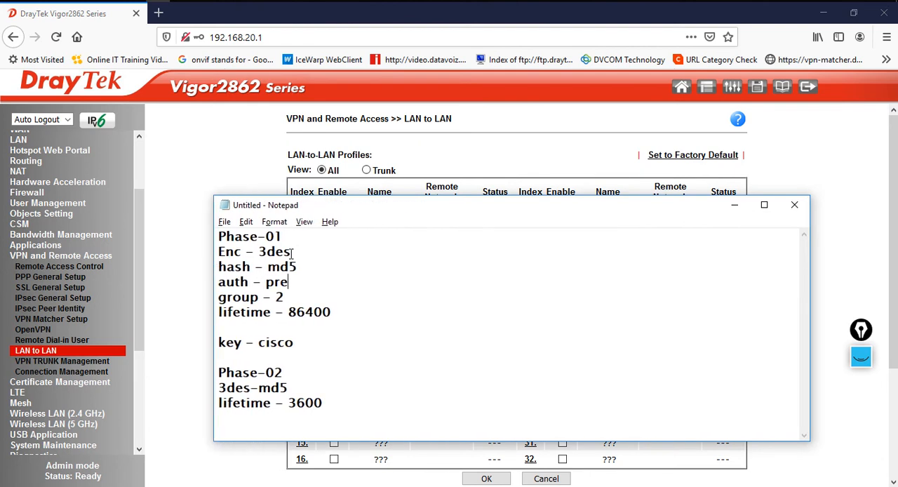
left_click_drag(283, 250, 278, 298)
left_click_drag(333, 312, 288, 311)
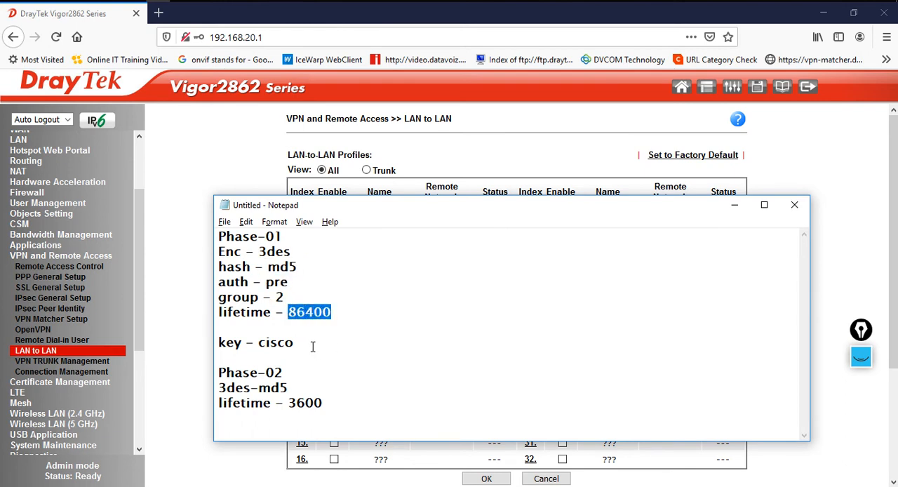
left_click_drag(299, 343, 258, 343)
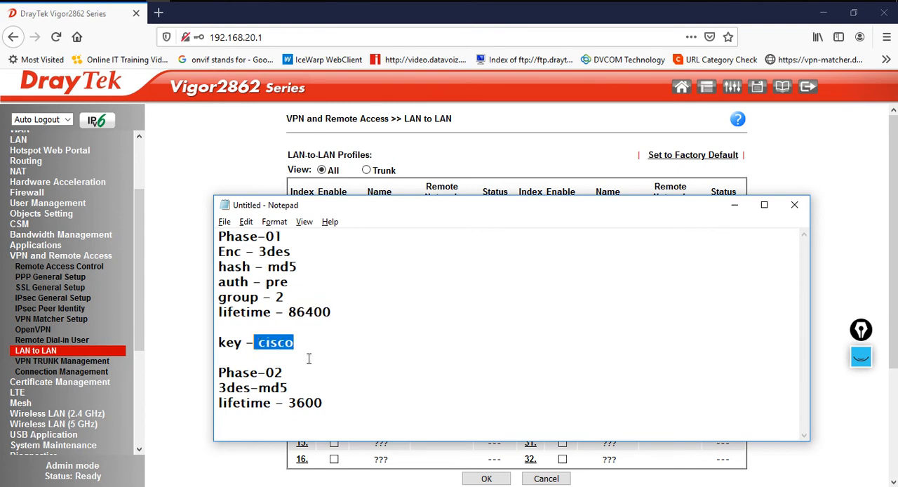
left_click(300, 343)
type("123")
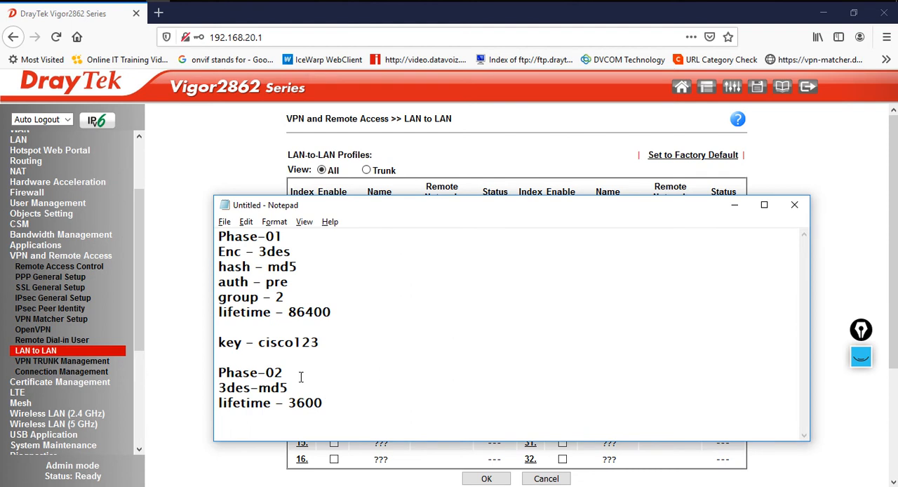
Review the noted Phase 2 parameters and return to the router's LAN to LAN page
left_click_drag(295, 390, 197, 391)
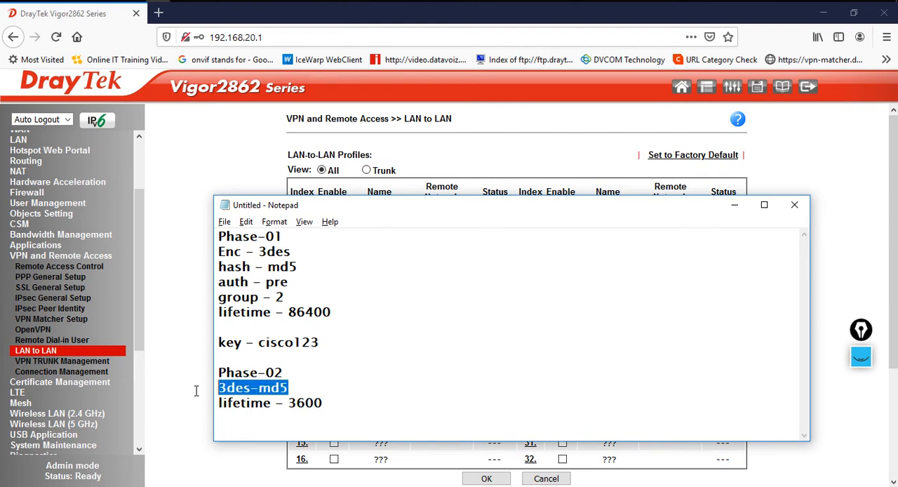
left_click_drag(325, 402, 288, 402)
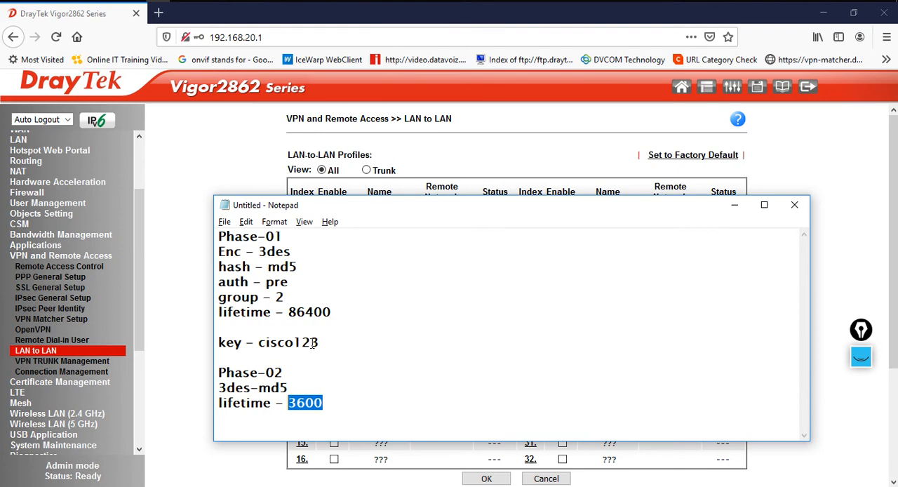
left_click_drag(219, 237, 366, 398)
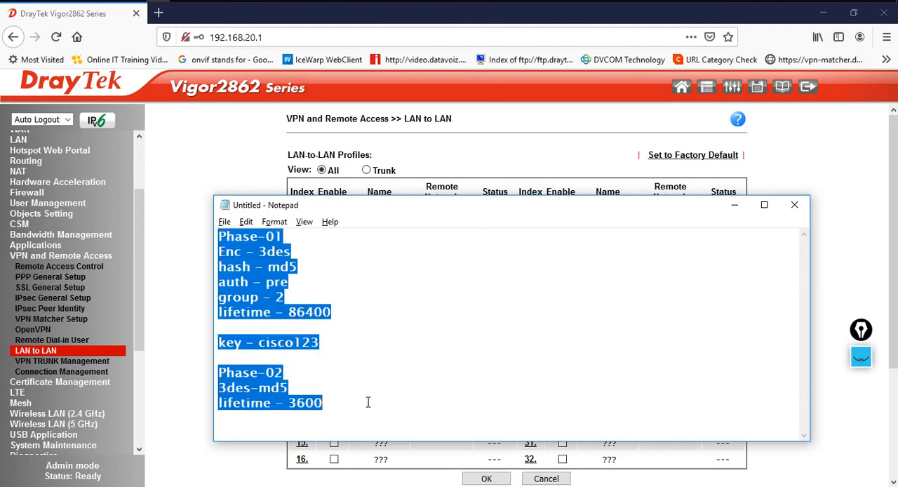
left_click(782, 172)
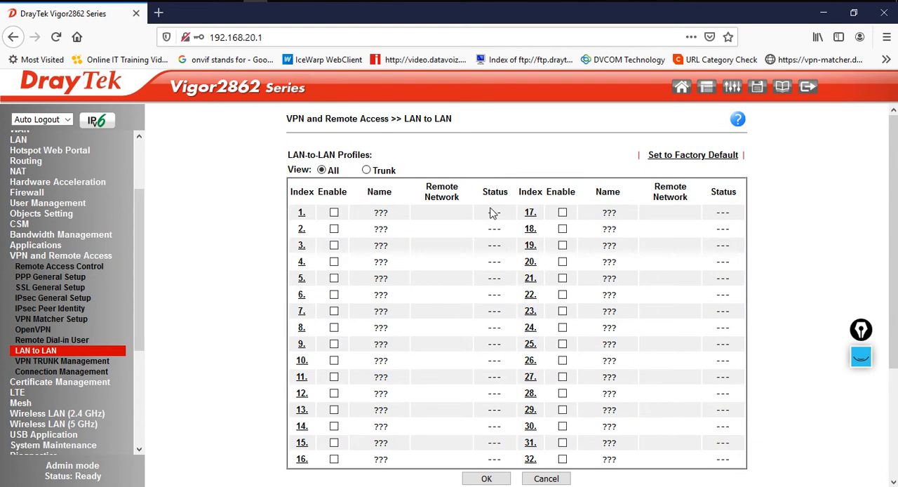
Open LAN-to-LAN profile 1, enable it, and name it CISCOVPN
left_click(299, 216)
left_click(247, 196)
left_click_drag(402, 179, 334, 173)
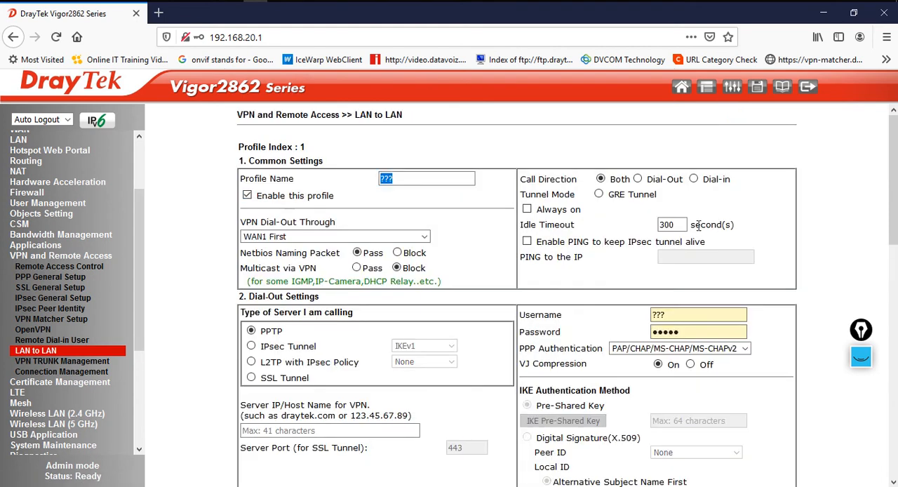
type("CISCOVPN")
Set the profile to Dial-Out, Always on, with VPN dial-out through WAN2 First
left_click(638, 180)
left_click(528, 211)
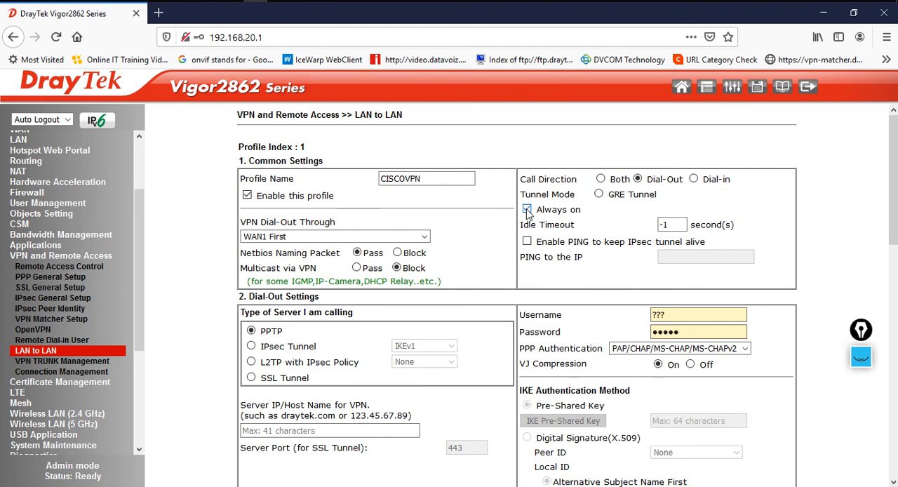
left_click(314, 238)
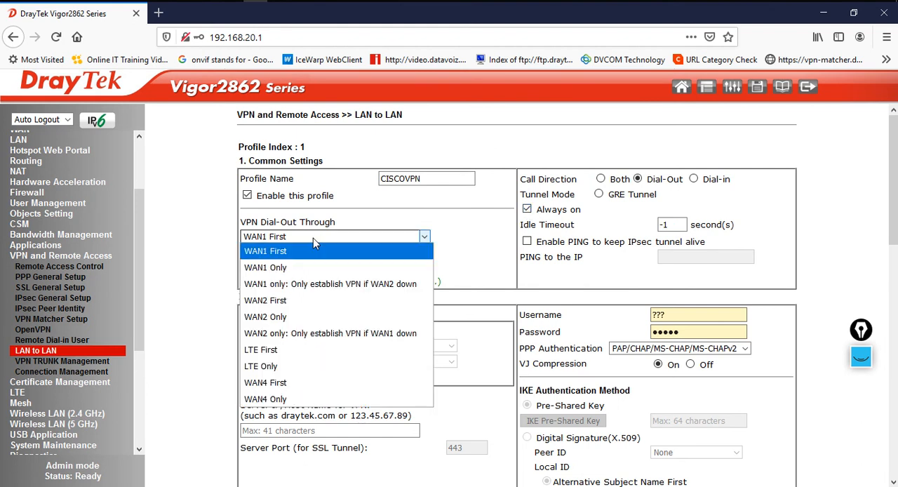
left_click(305, 300)
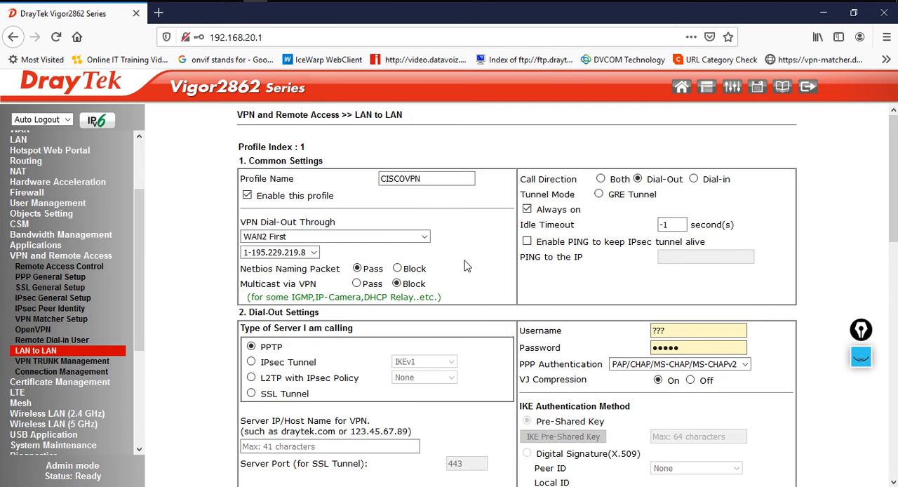
Choose IPsec Tunnel as the server type and set the VPN server IP to 195.229.219.5
scroll(475, 270, "down", 3)
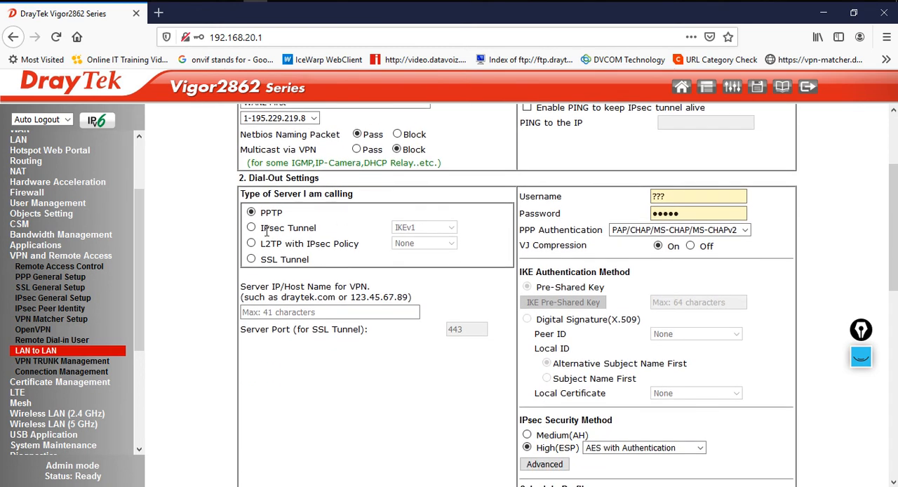
left_click(252, 229)
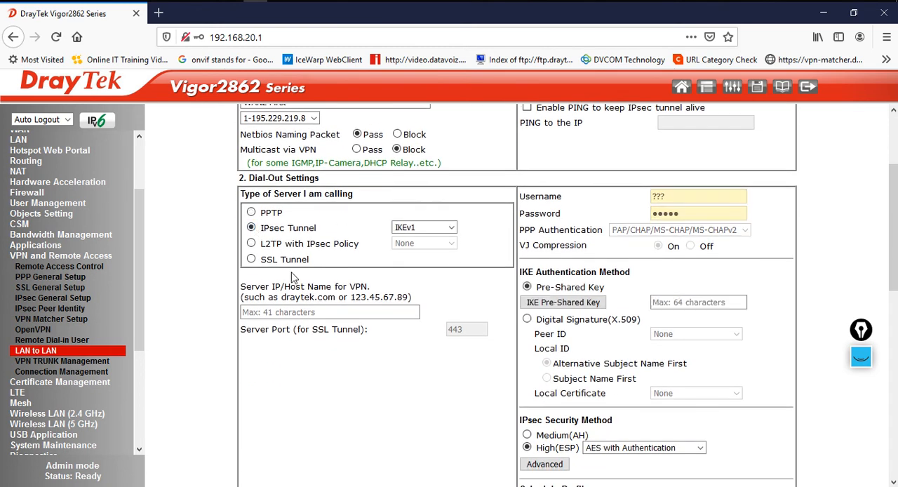
left_click(336, 315)
type("195.")
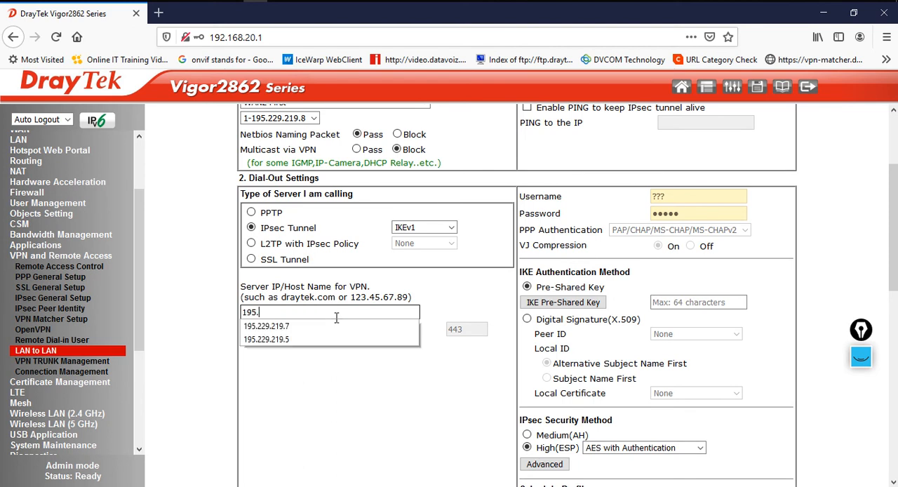
type("229.219.5")
left_click(450, 376)
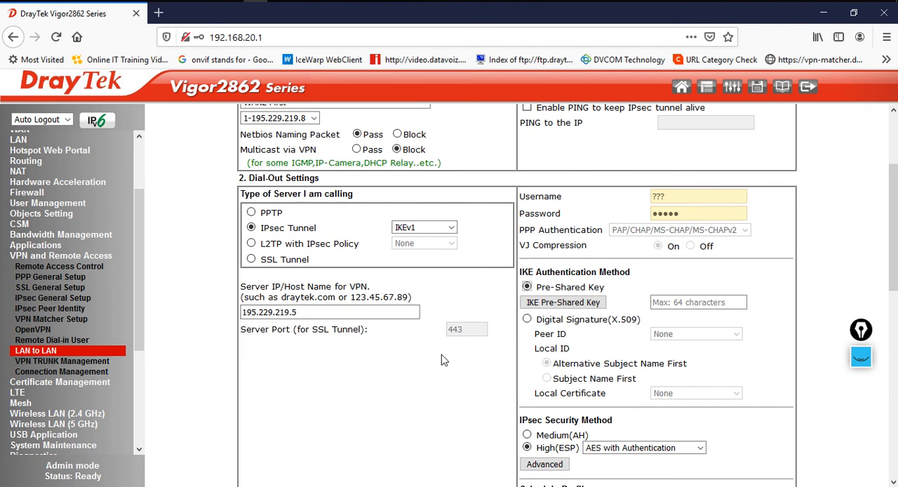
Open the IKE pre-shared key dialog and copy the pre-shared key from the notes
left_click(563, 304)
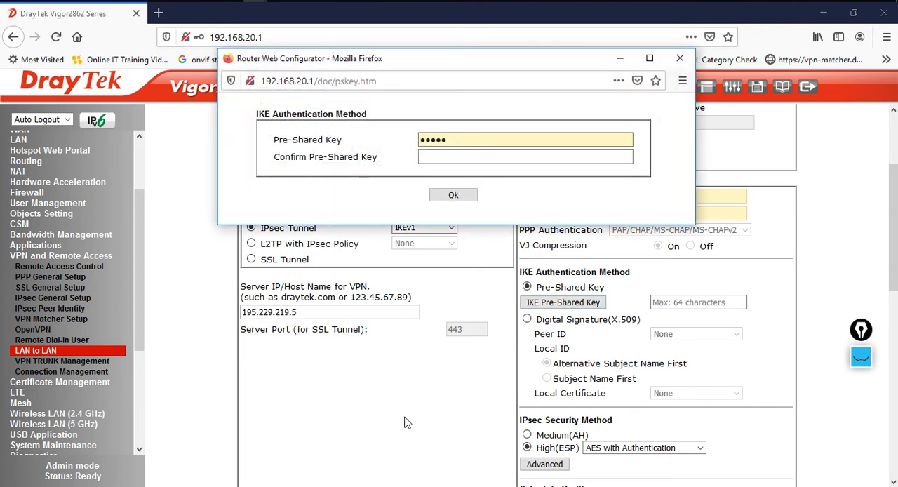
key("alt+Tab")
key("alt+Tab")
key("alt+Tab")
left_click(412, 284)
left_click_drag(259, 342, 321, 344)
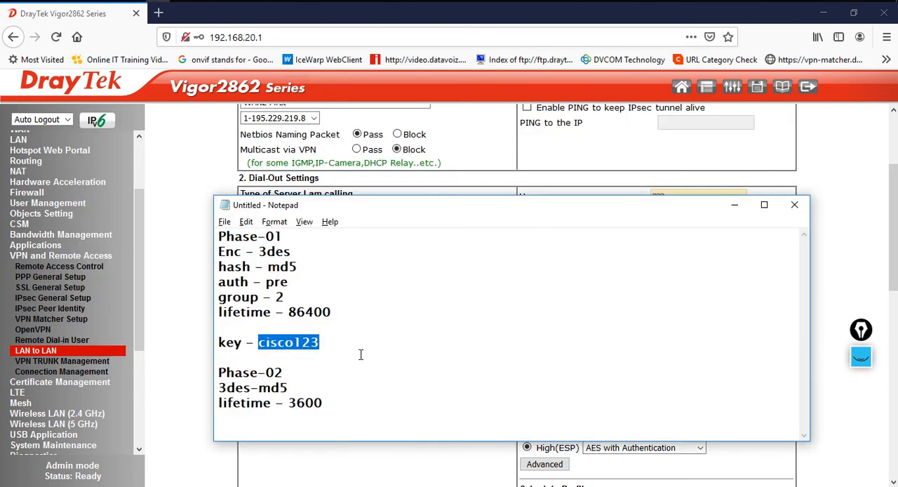
Paste the pre-shared key into both key fields and confirm the dialog
key("alt+Tab")
key("alt+Tab")
left_click(481, 140)
left_click_drag(482, 141, 347, 143)
key("ctrl+v")
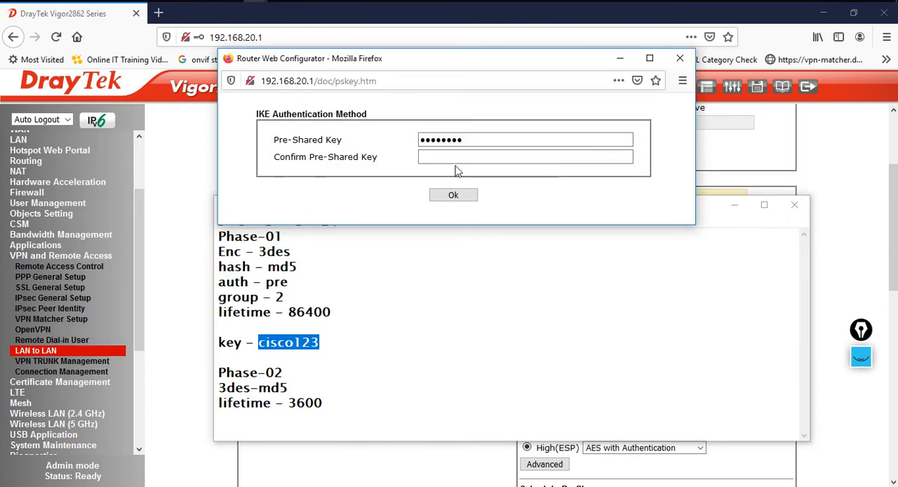
left_click(458, 153)
key("ctrl+v")
left_click(459, 195)
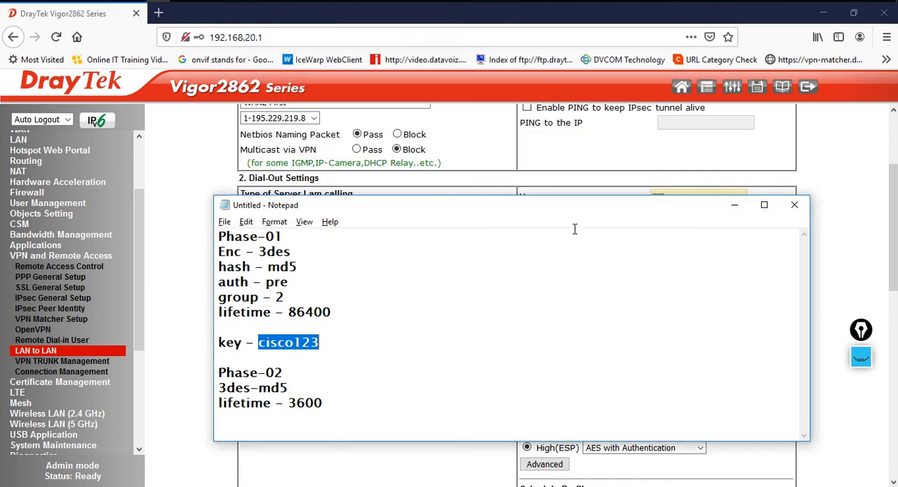
Set the IPsec High (ESP) security method to 3DES with Authentication
left_click(850, 272)
scroll(601, 413, "down", 3)
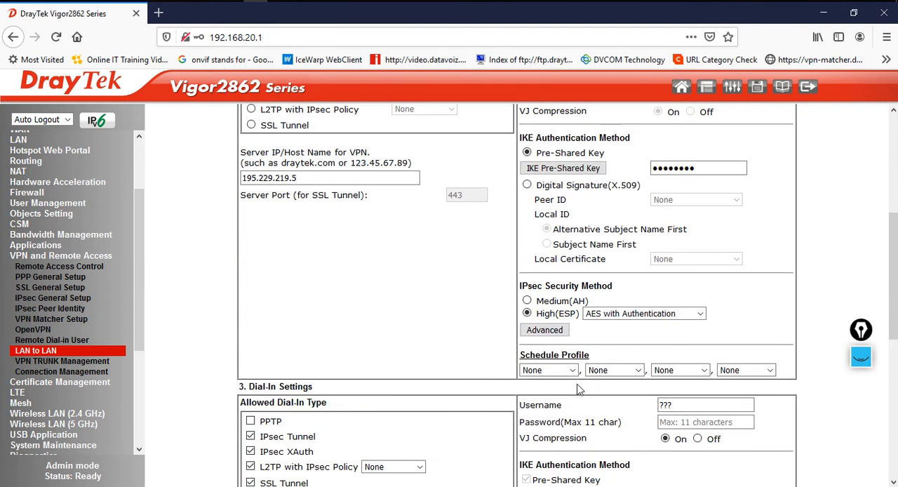
left_click(610, 316)
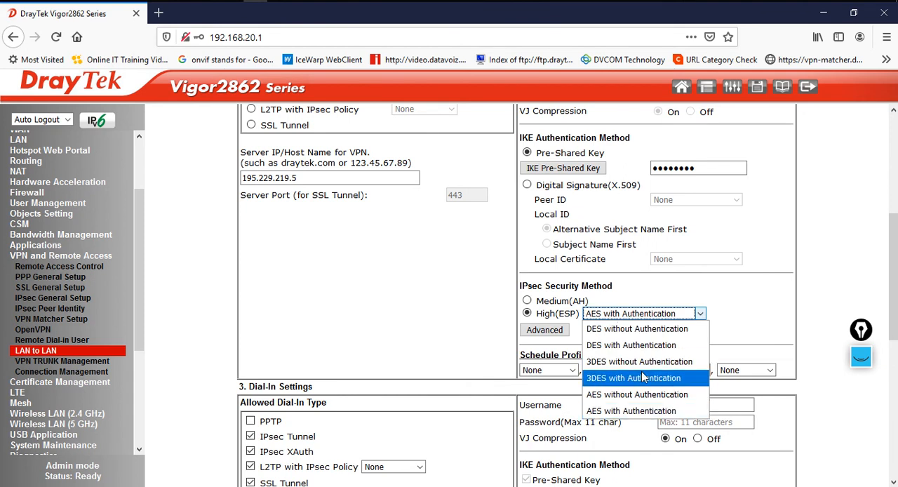
left_click(643, 377)
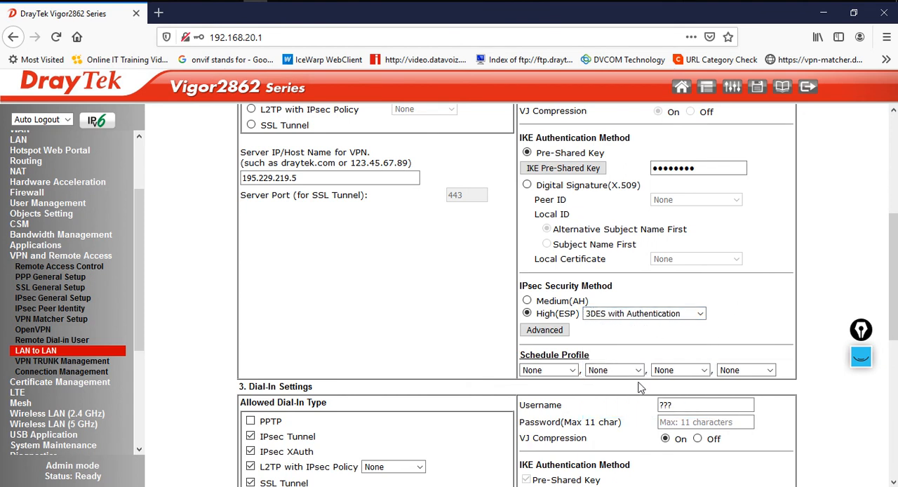
Save the LAN-to-LAN profile settings
scroll(590, 390, "down", 5)
scroll(590, 390, "down", 4)
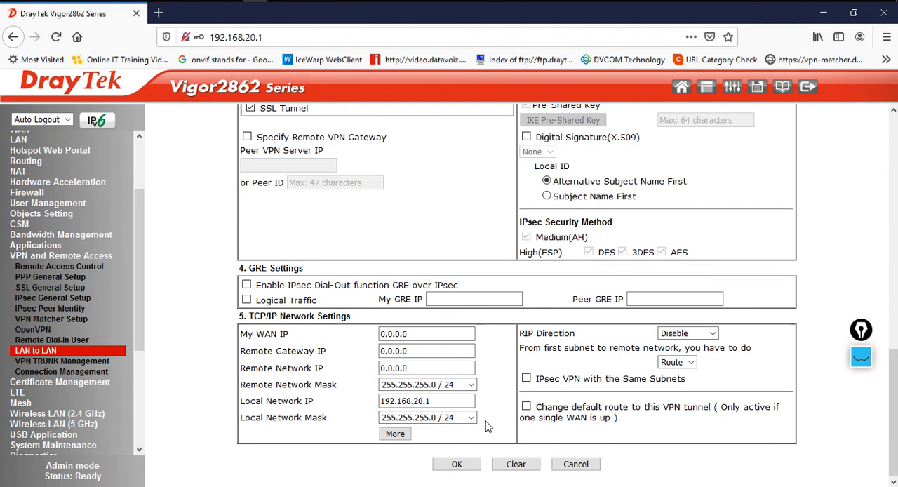
left_click(456, 463)
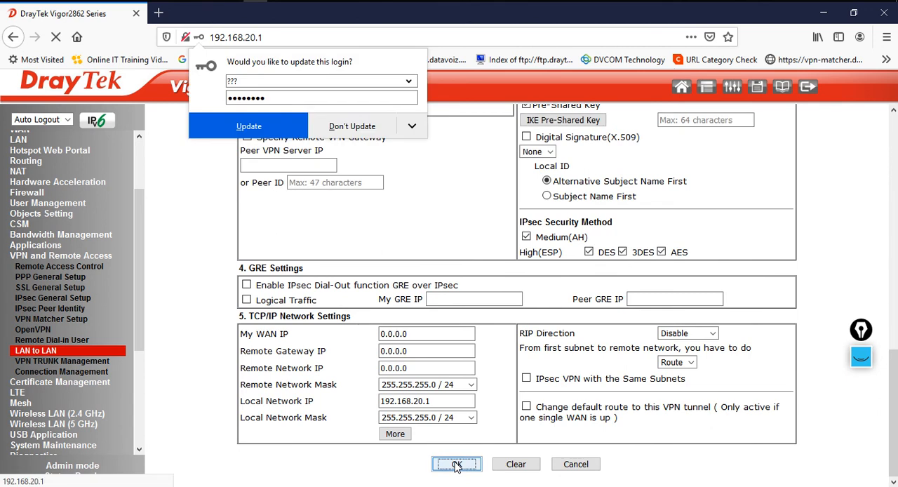
Reopen the CISCOVPN profile's IKE advanced settings and set the phase 1 proposal encryption to 3DES
left_click(301, 214)
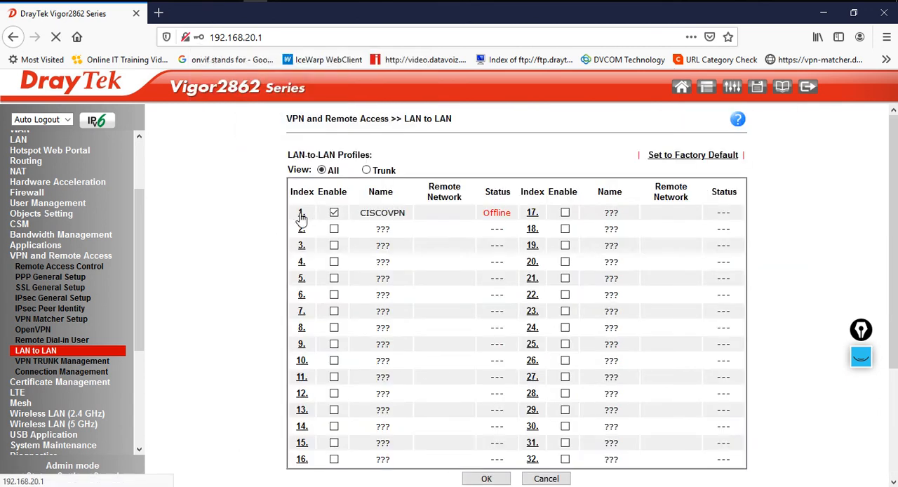
scroll(605, 372, "down", 5)
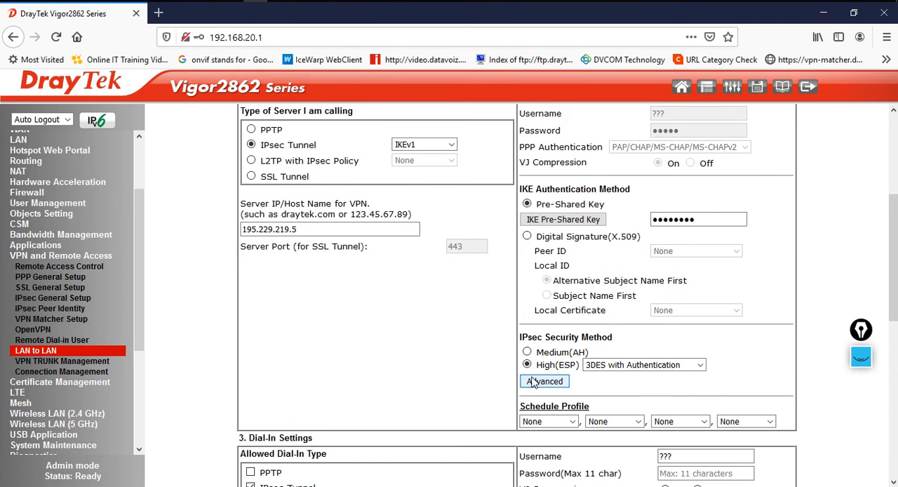
left_click(532, 381)
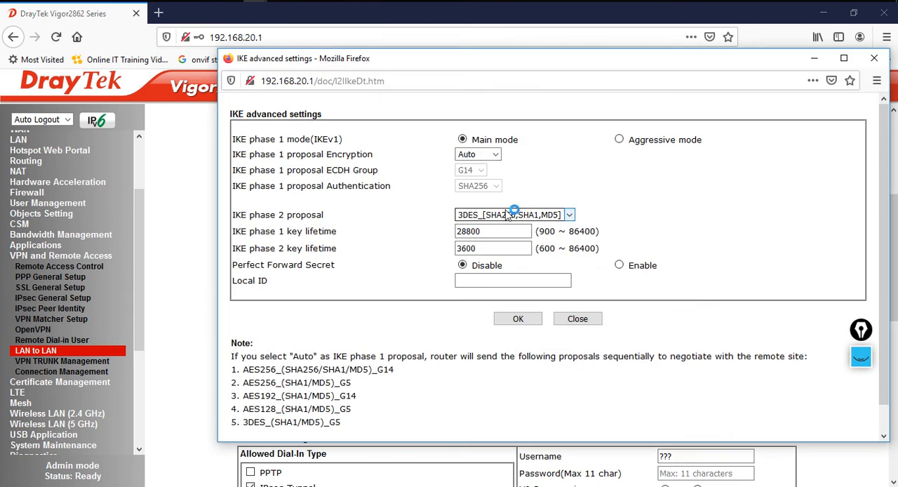
left_click(497, 155)
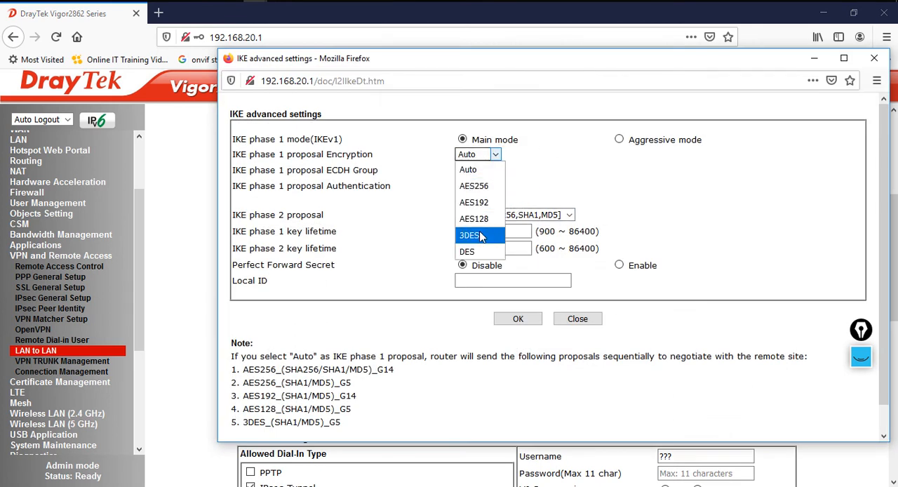
left_click(481, 238)
Set the IKE phase 1 ECDH group to G2 and the phase 1 authentication to MD5
left_click_drag(332, 151, 373, 155)
left_click(481, 170)
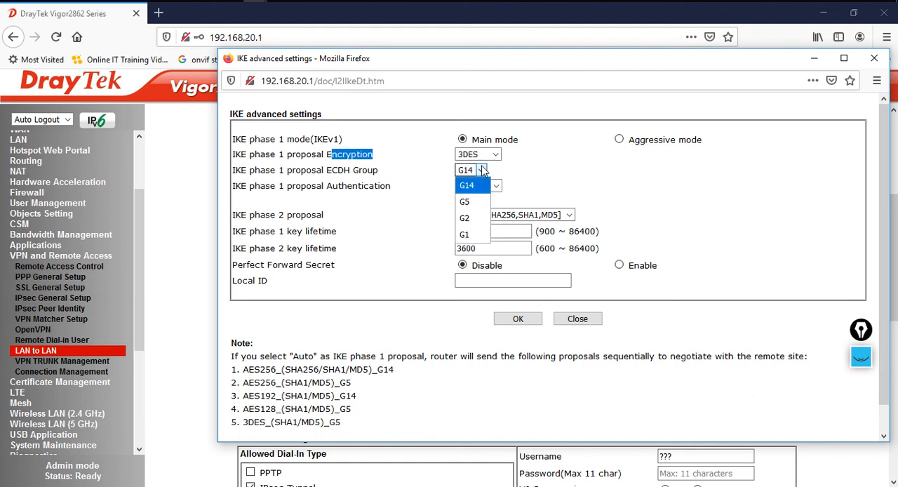
left_click(475, 223)
left_click(487, 186)
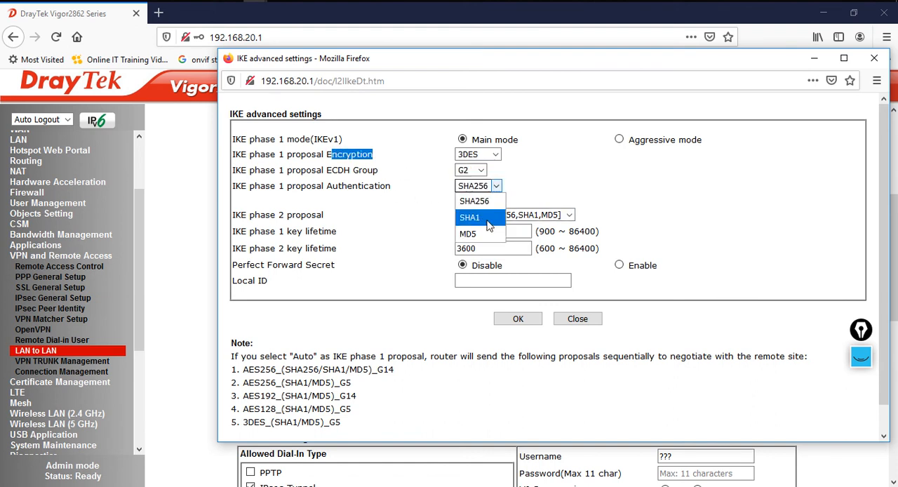
left_click(487, 235)
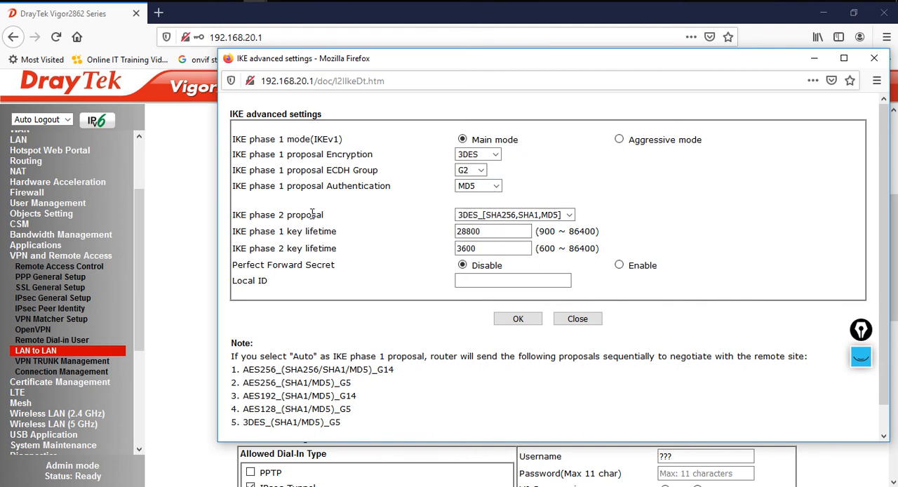
Set the IKE phase 2 proposal to 3DES_MD5
left_click_drag(281, 214, 324, 215)
left_click(515, 215)
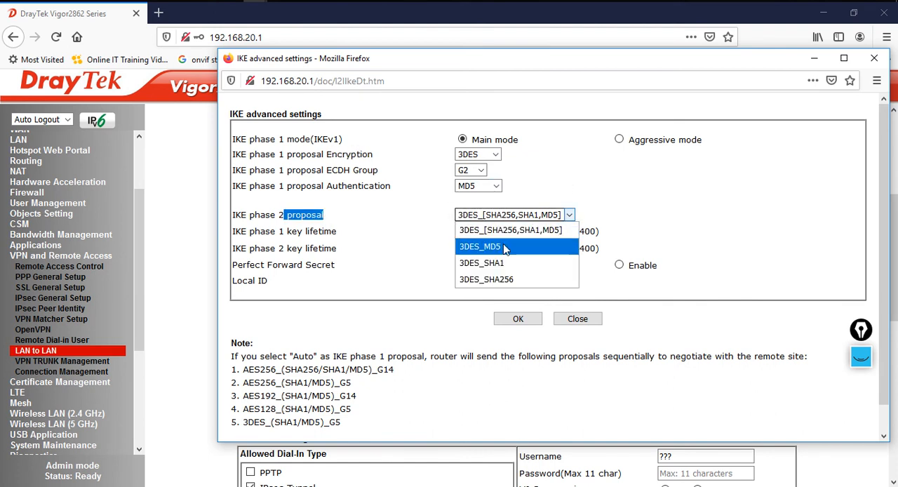
left_click(504, 247)
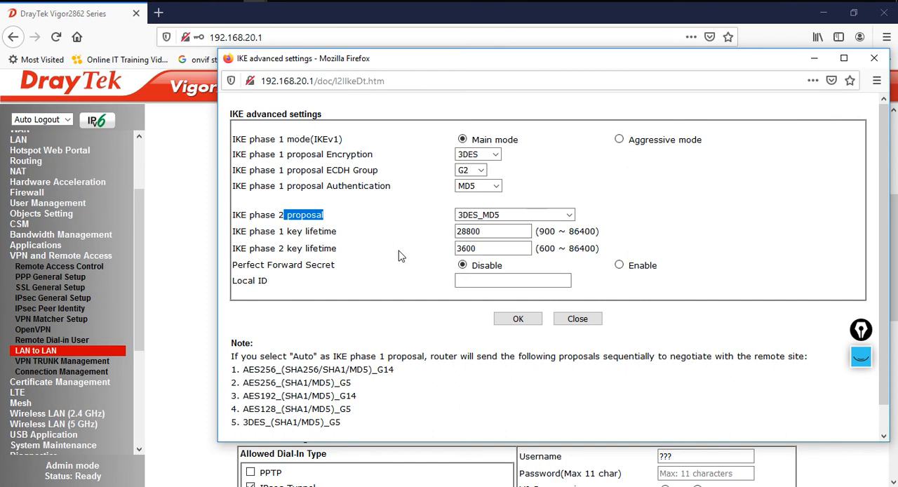
Switch to the Notepad notes and copy the phase 1 lifetime value 86400
key("alt+Tab")
key("alt+Tab")
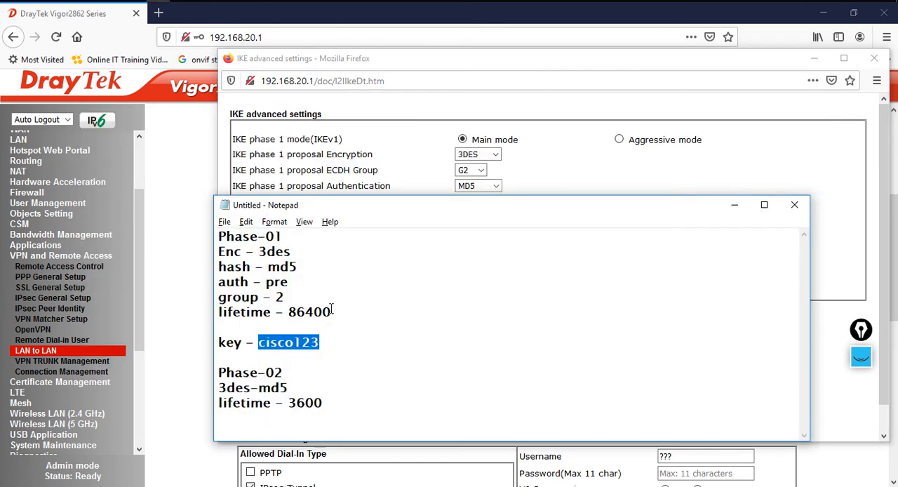
double_click(314, 312)
key("ctrl+c")
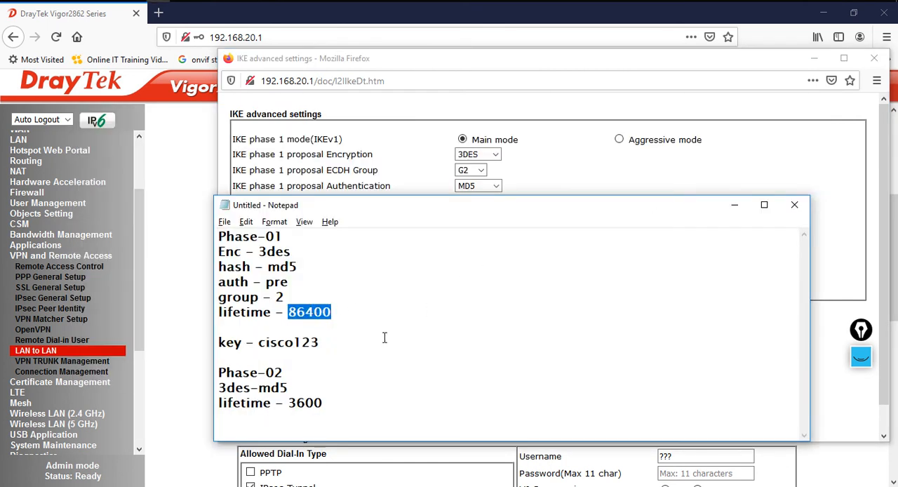
Paste 86400 as the IKE phase 1 key lifetime and confirm the IKE advanced settings
key("alt+Tab")
left_click_drag(491, 233, 404, 222)
key("ctrl+v")
key("alt+Tab")
key("alt+Tab")
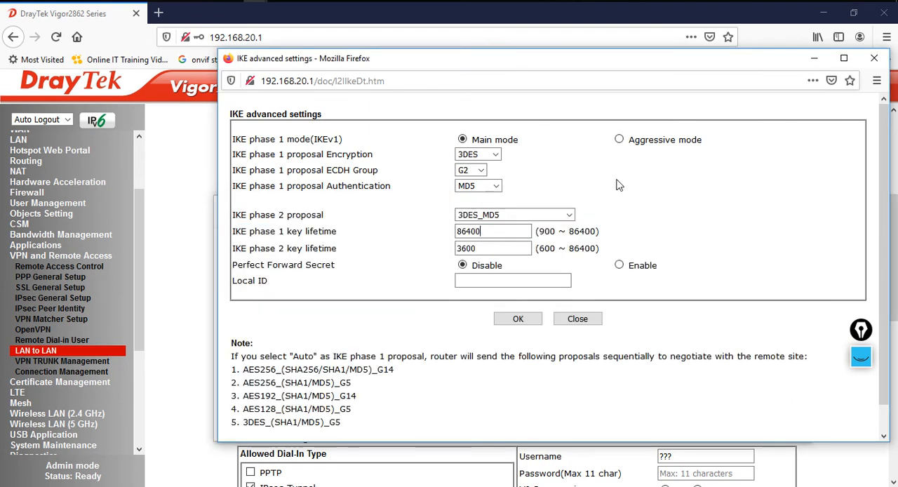
left_click(529, 325)
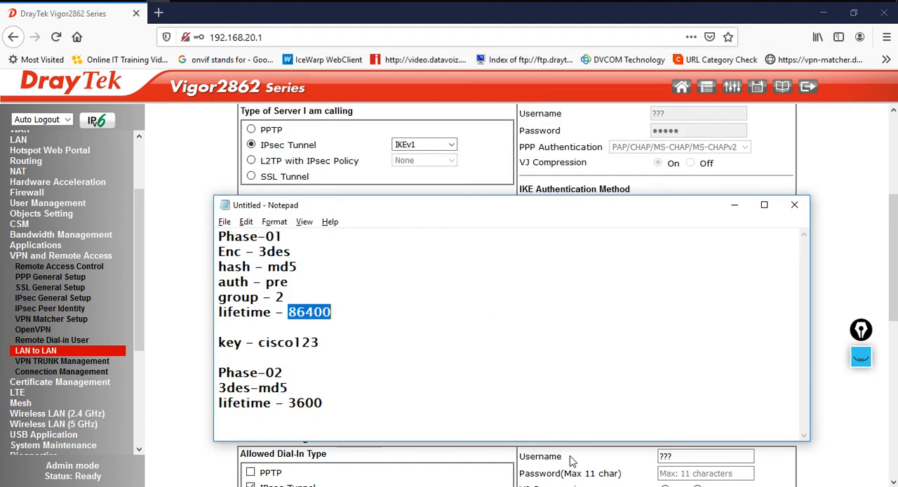
Set the remote network IP to 192.168.10.1 and save the LAN-to-LAN profile
left_click(826, 273)
scroll(771, 344, "down", 10)
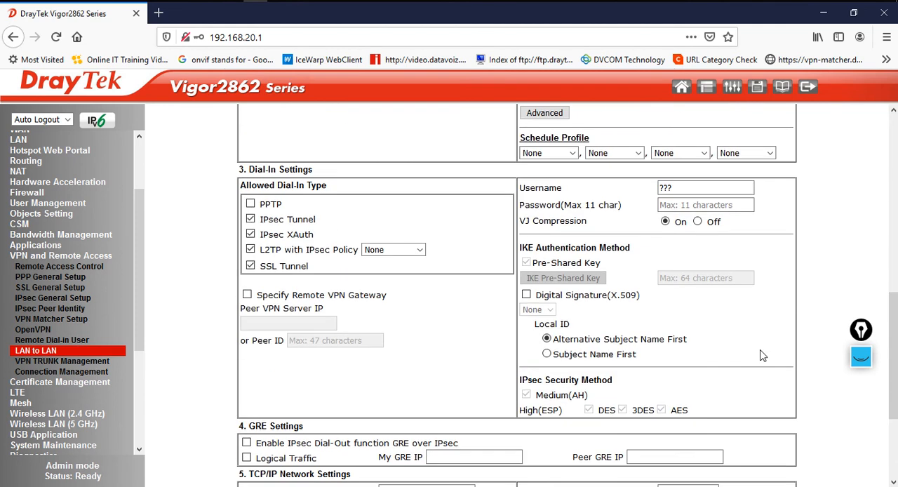
left_click_drag(461, 367, 279, 369)
type("192.168")
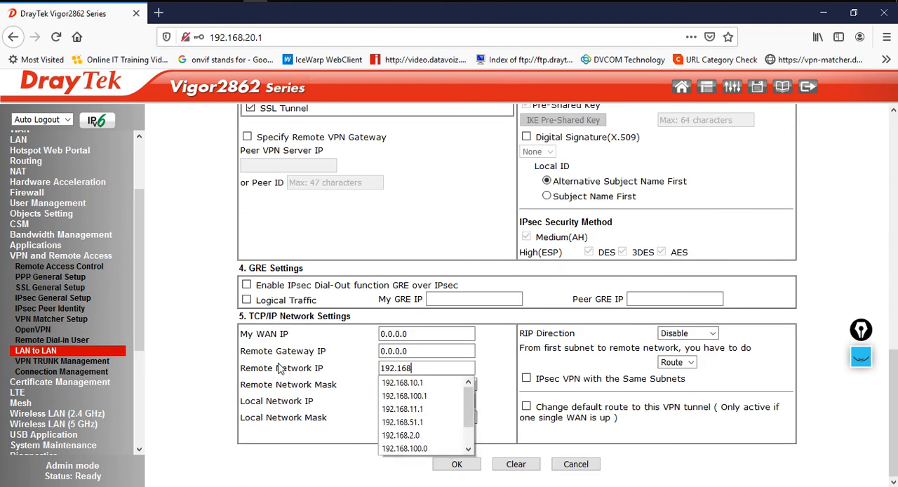
type(".10.1")
key("Tab")
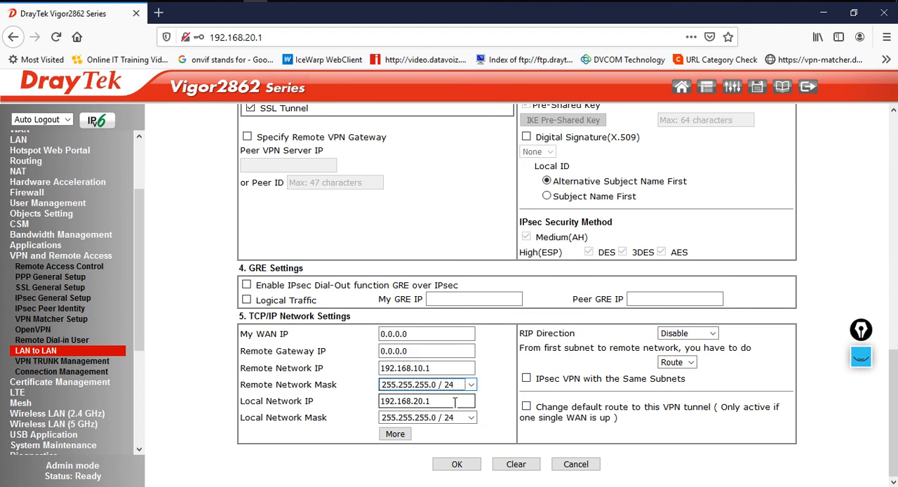
left_click(460, 466)
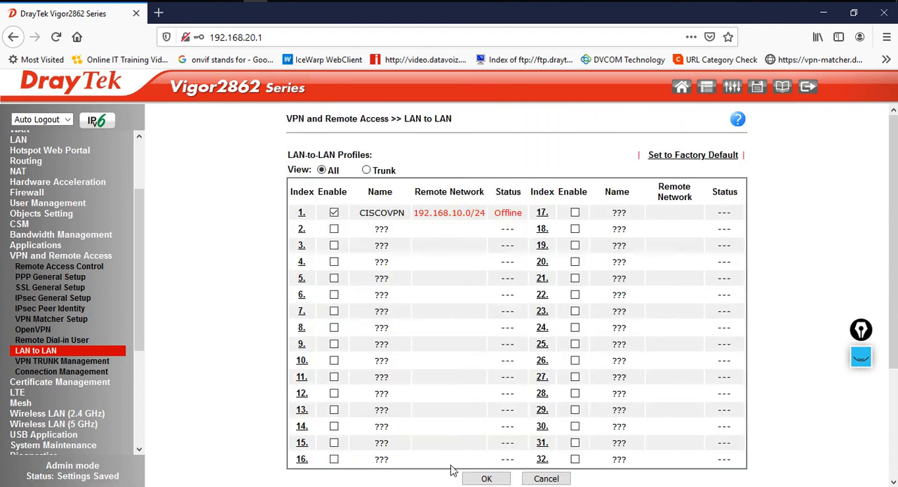
Close the profile list and open Connection Management to check the VPN connection status
left_click(482, 477)
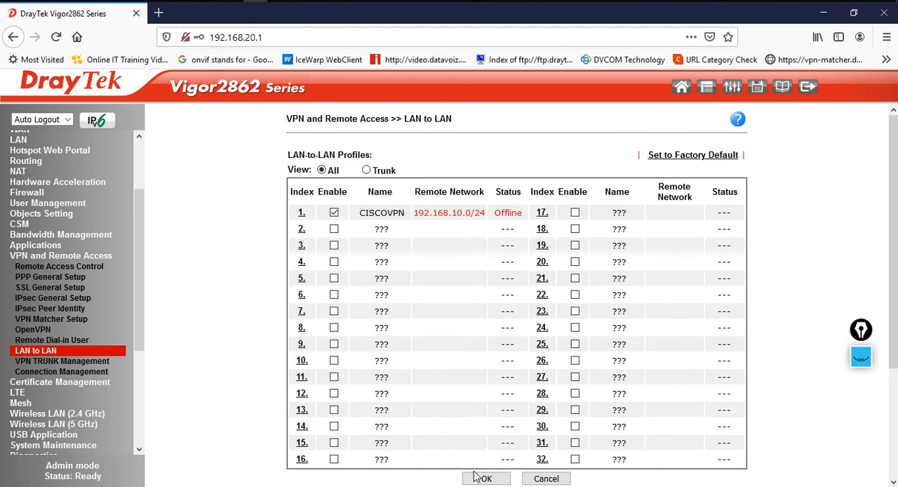
left_click(87, 376)
left_click_drag(527, 291, 666, 294)
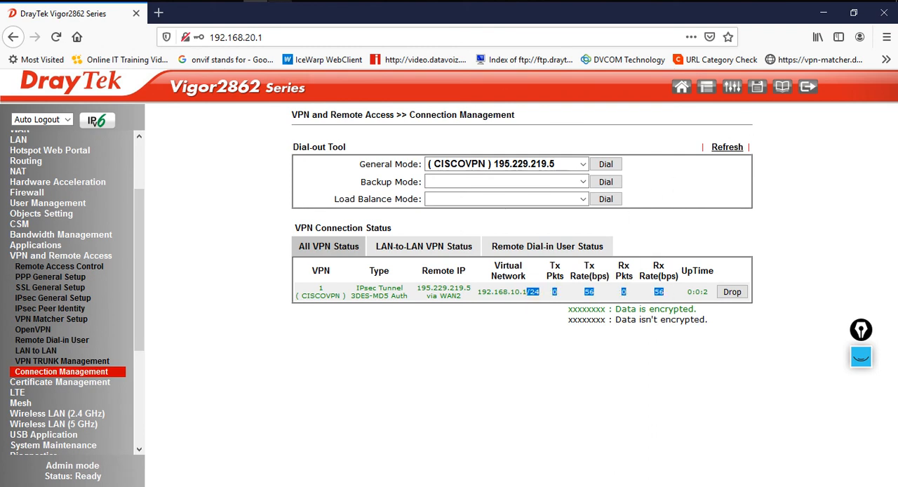
Switch to Command Prompt and run ipconfig to review the PC's LAN adapter addresses
left_click(231, 1)
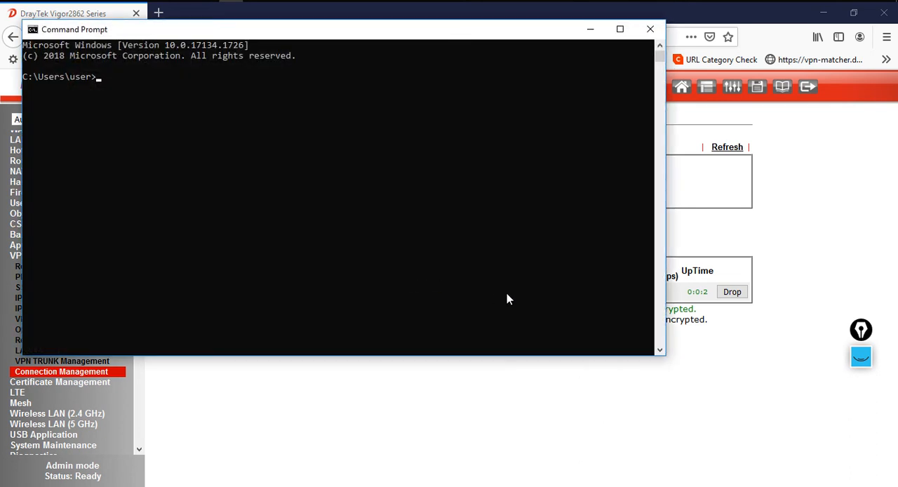
key("BackSpace")
key("BackSpace")
key("BackSpace")
key("BackSpace")
type("ipconfig")
key("Return")
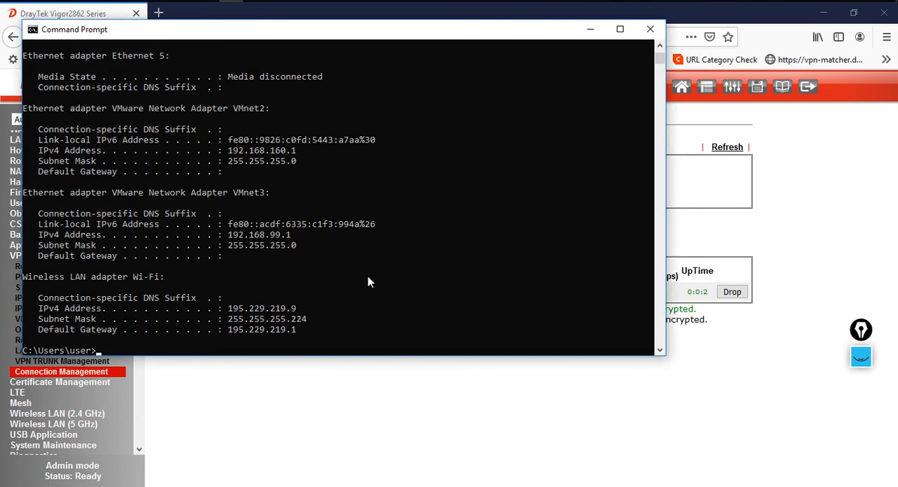
scroll(380, 274, "up", 15)
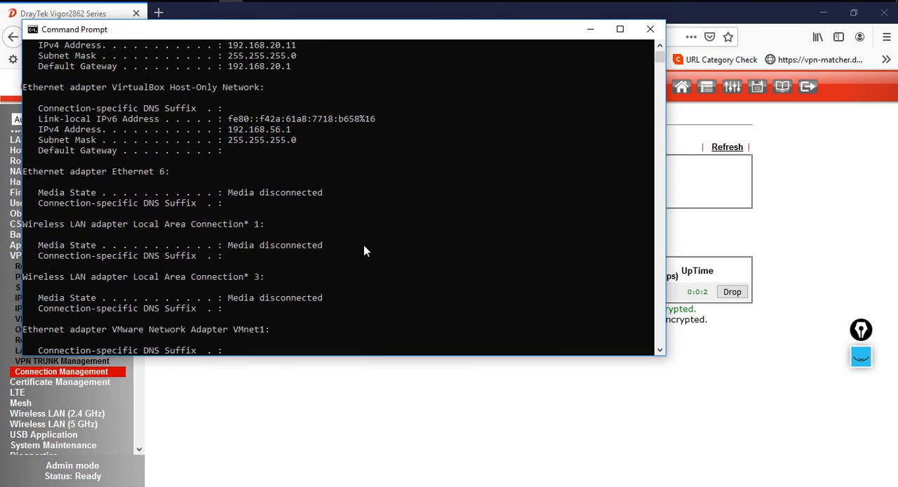
scroll(248, 130, "up", 3)
left_click_drag(231, 140, 286, 156)
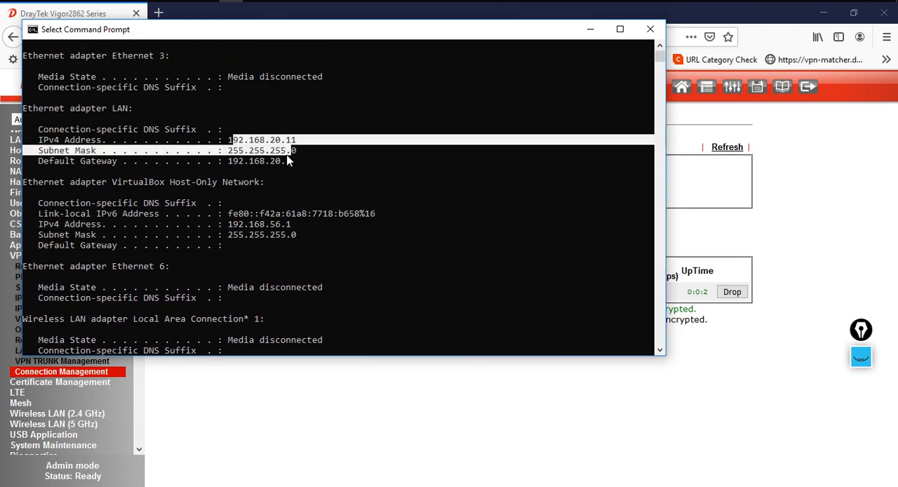
Run a continuous ping to 192.168.10.1 across the tunnel
scroll(341, 245, "down", 15)
type("ping =t")
type(" 102.")
key("BackSpace")
type("92.1")
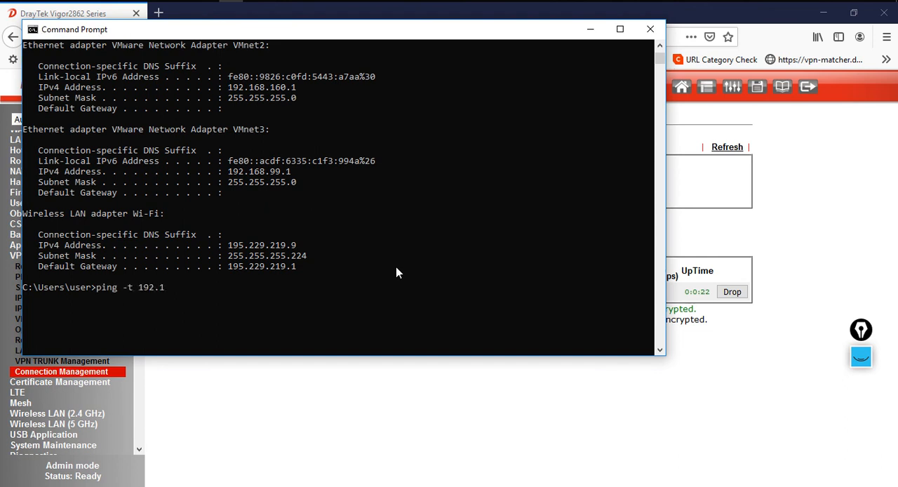
type("68.10.10")
key("Return")
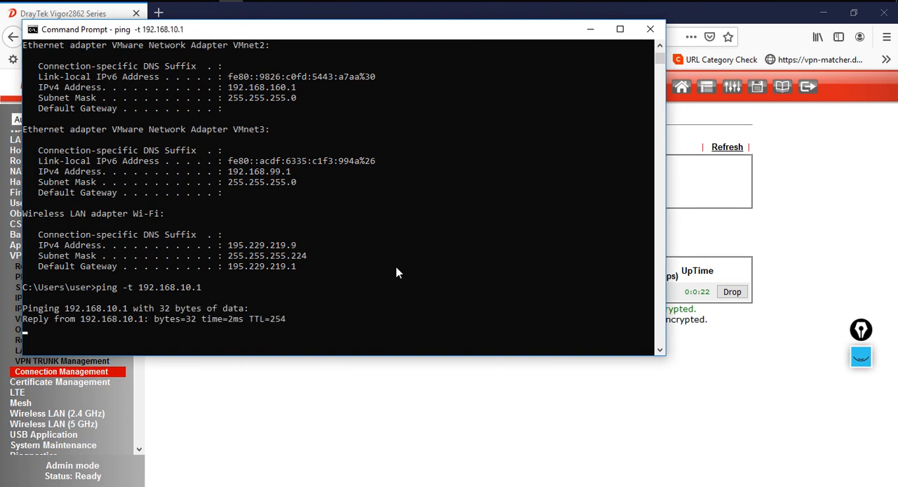
Return to the router page and refresh the VPN connection status
left_click(489, 422)
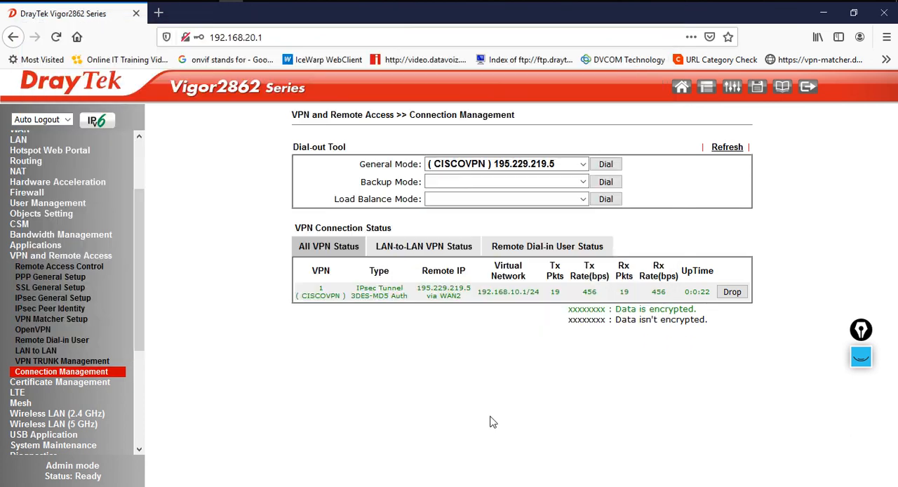
left_click(727, 148)
left_click_drag(551, 291, 655, 289)
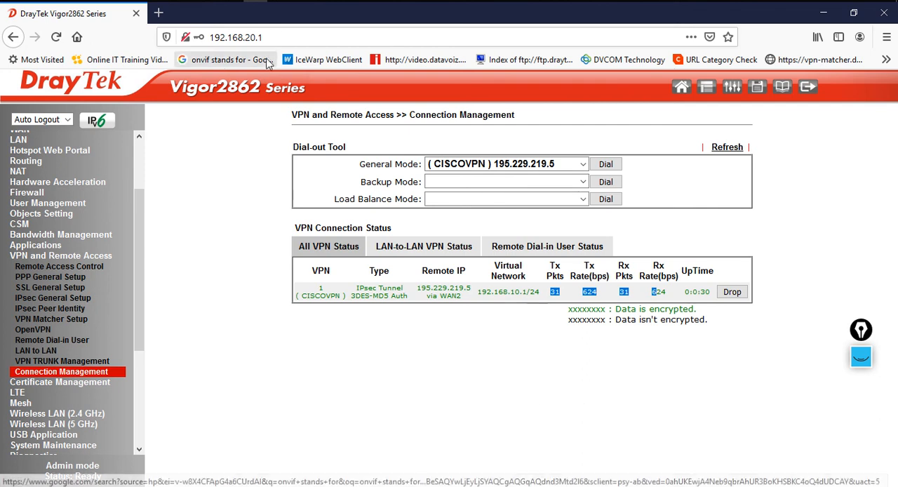
Switch to the PuTTY console and run show run on the Cisco router
left_click(499, 1)
type("show run")
key("Return")
Review the Cisco ISAKMP policy, transform set and crypto dynamic map in the running configuration
key("space")
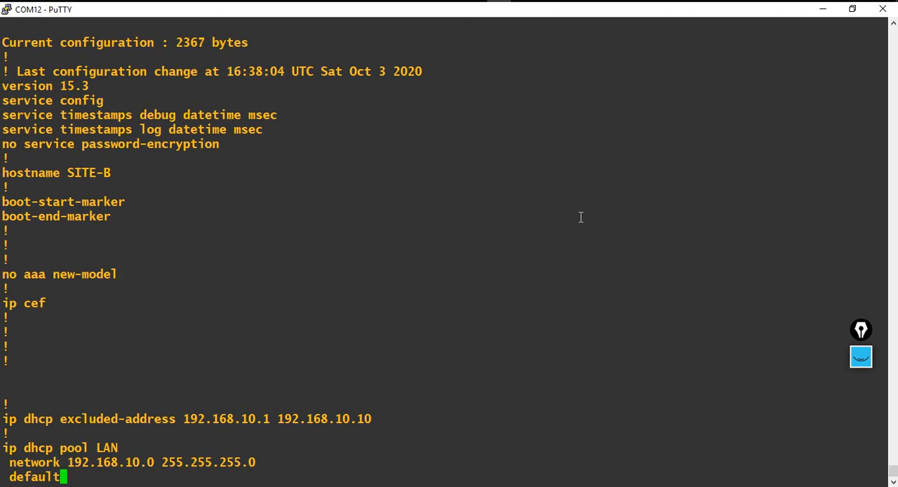
key("space")
scroll(519, 237, "up", 16)
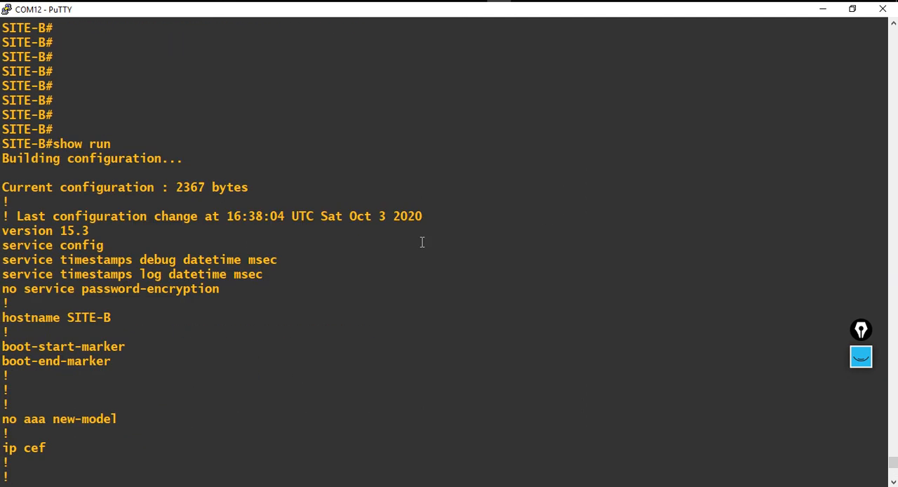
scroll(21, 245, "down", 10)
left_click_drag(4, 100, 308, 199)
scroll(394, 291, "down", 5)
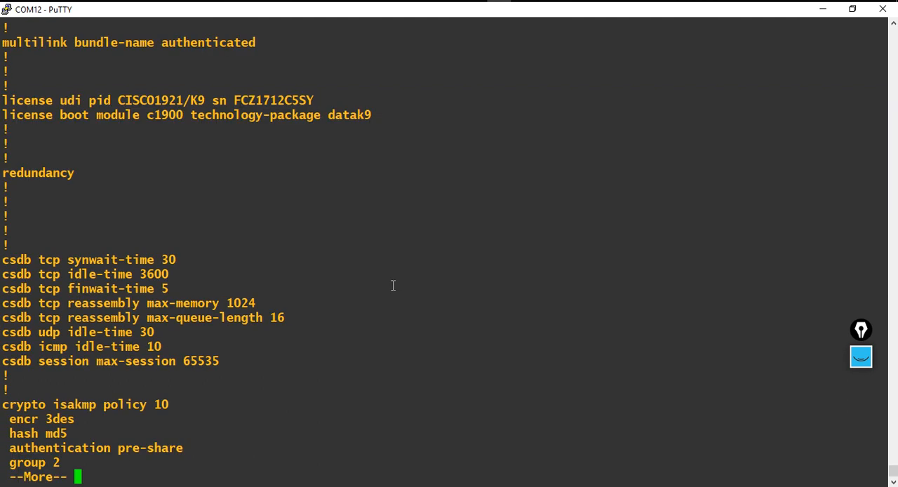
key("space")
scroll(208, 216, "up", 3)
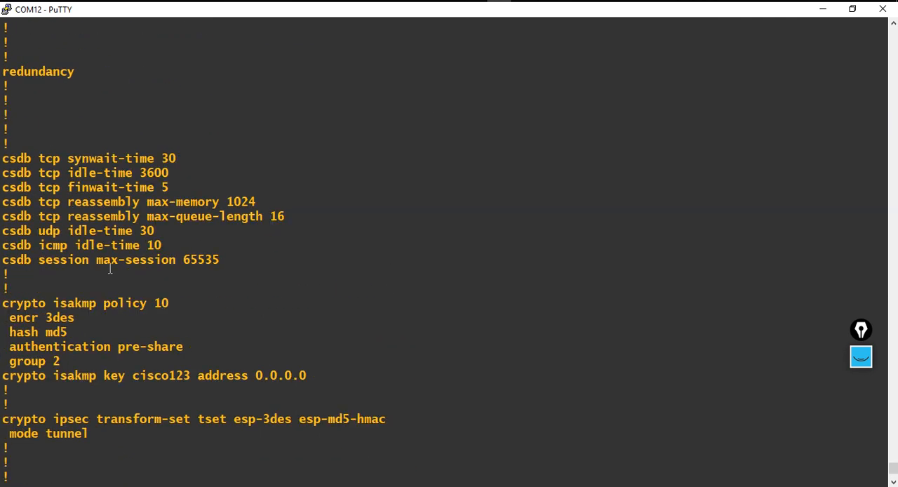
left_click_drag(7, 306, 415, 428)
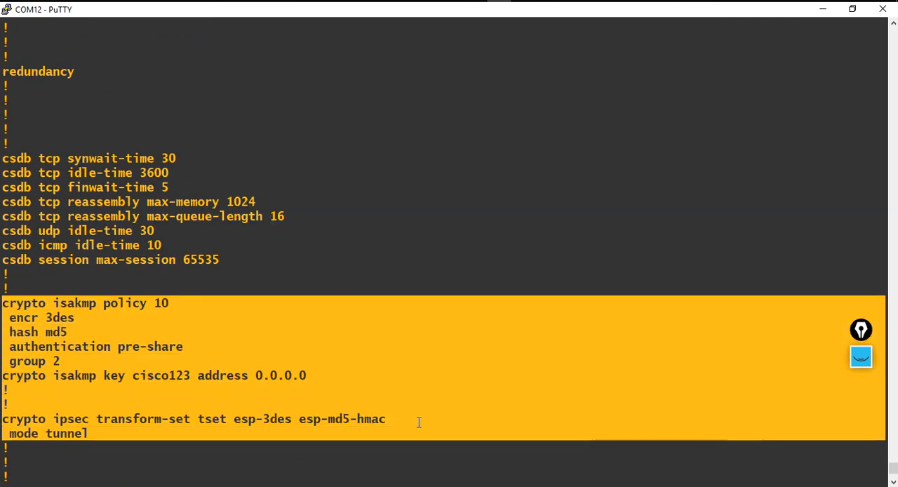
scroll(438, 367, "down", 5)
left_click_drag(4, 259, 304, 327)
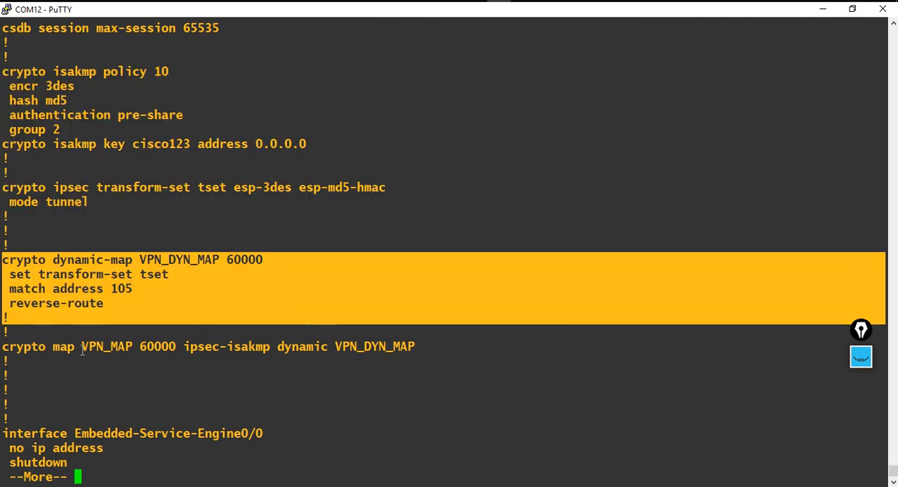
Review the Cisco crypto map, WAN and LAN interface settings, NAT rules and access lists in the running configuration
left_click_drag(5, 345, 495, 344)
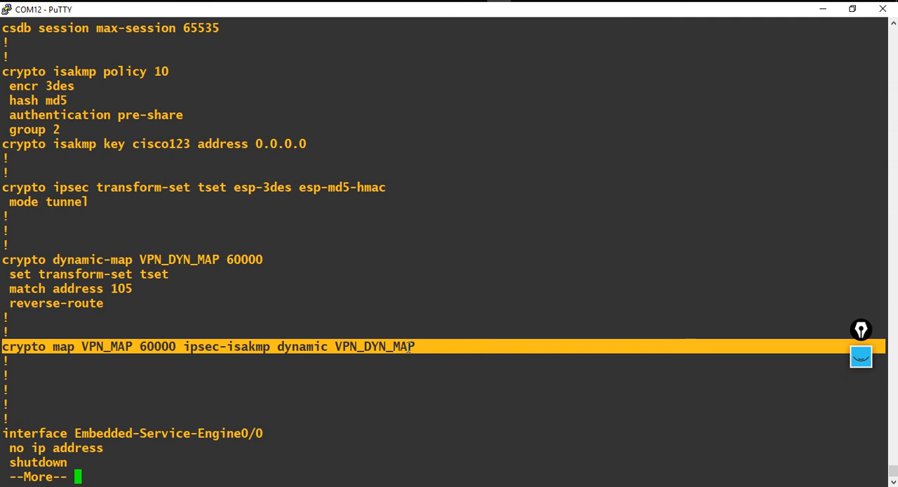
key("space")
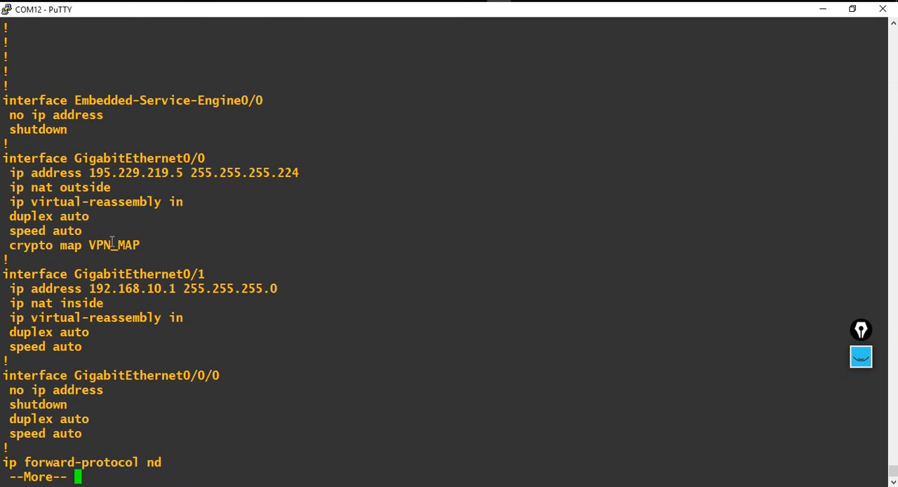
left_click_drag(5, 163, 238, 243)
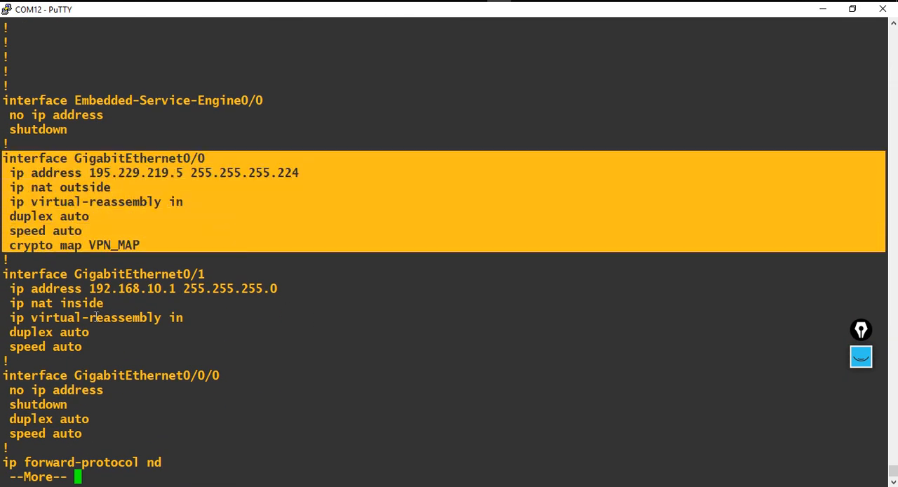
left_click_drag(4, 273, 265, 347)
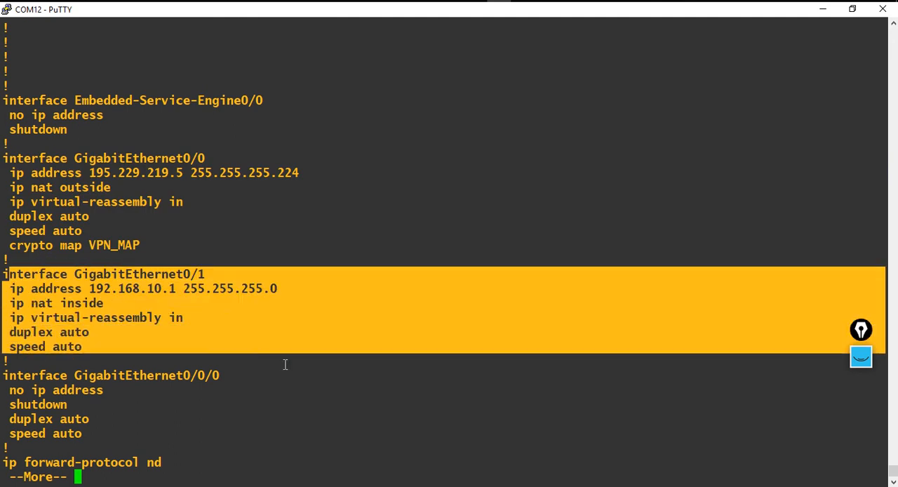
key("space")
left_click_drag(5, 260, 449, 323)
left_click_drag(3, 187, 429, 211)
key("space")
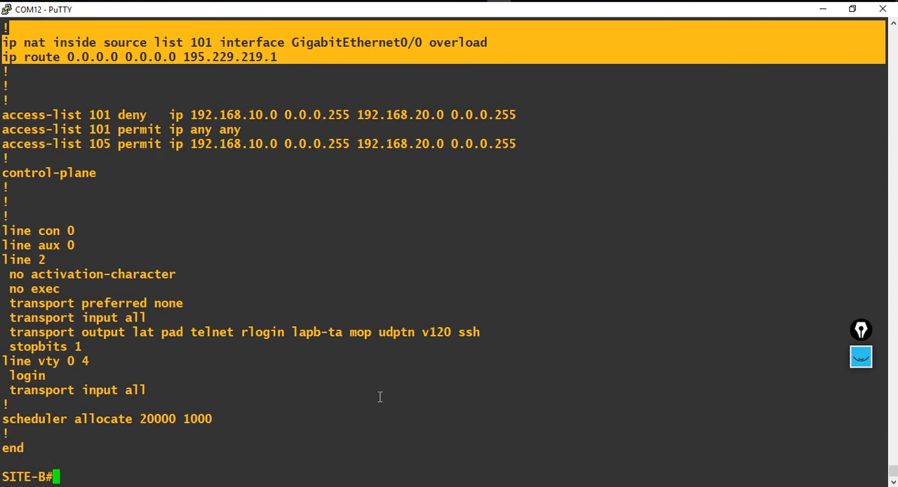
Minimize the console, browser and command prompt windows and select the closing slide 103 of the presentation
left_click(767, 106)
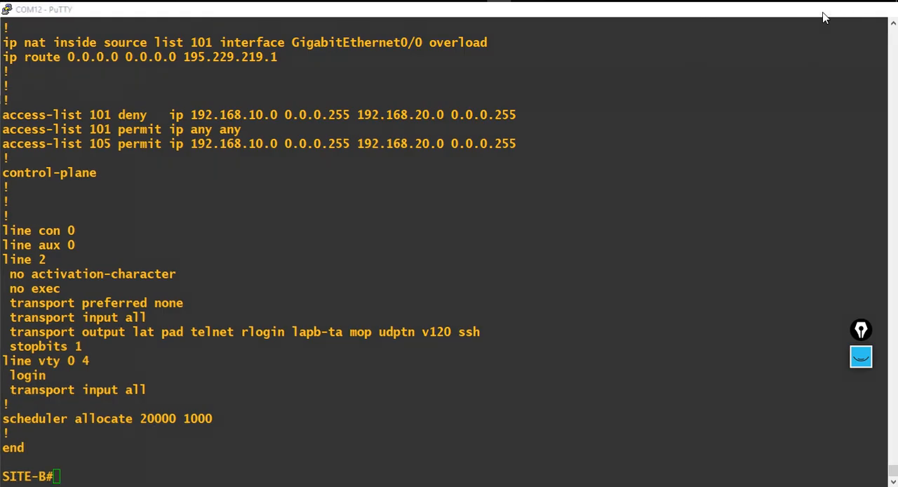
left_click(824, 13)
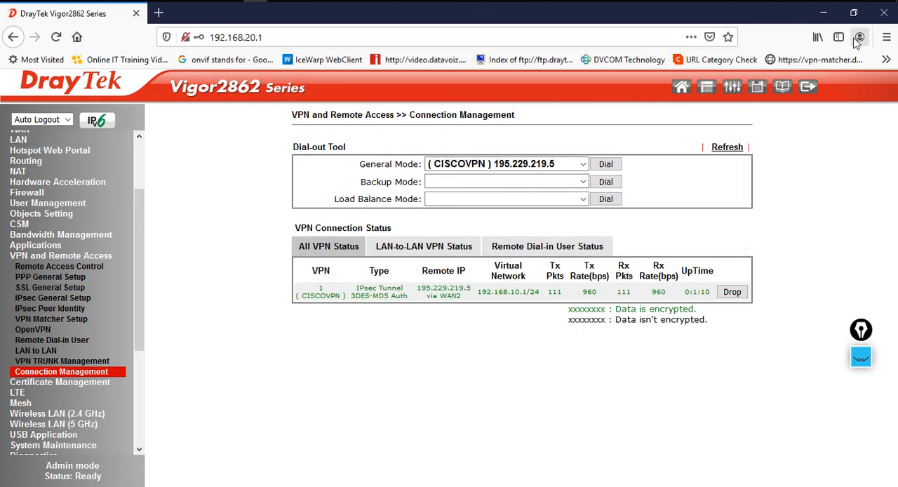
left_click(810, 86)
left_click(823, 12)
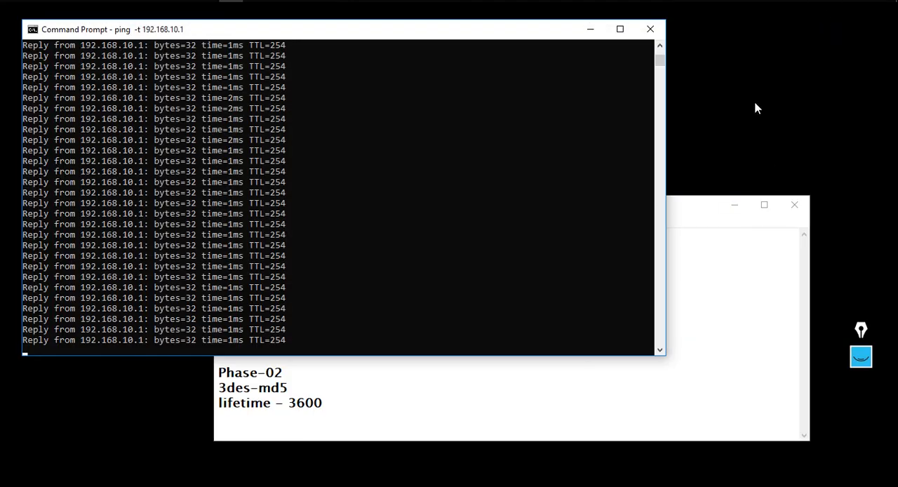
left_click(572, 1)
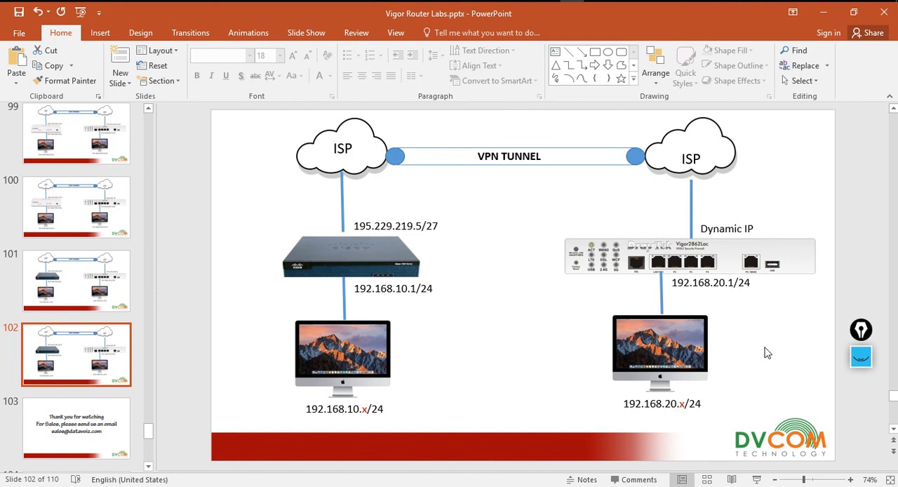
left_click(73, 442)
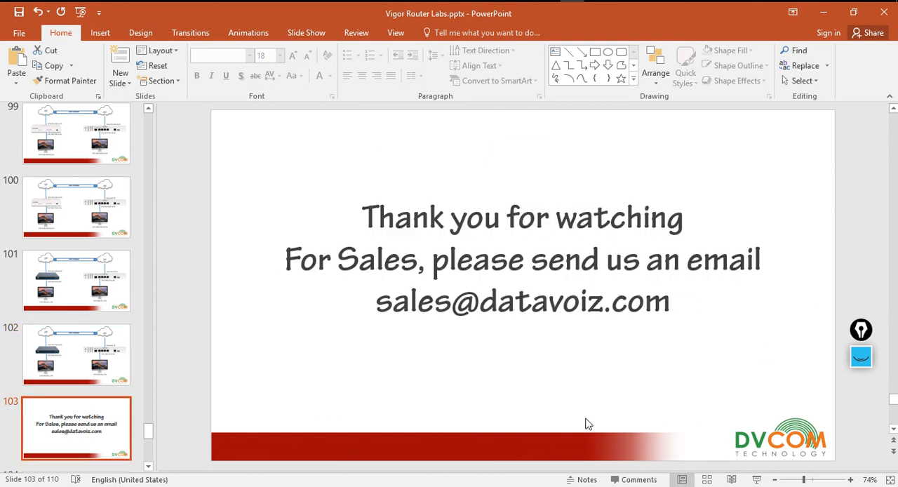